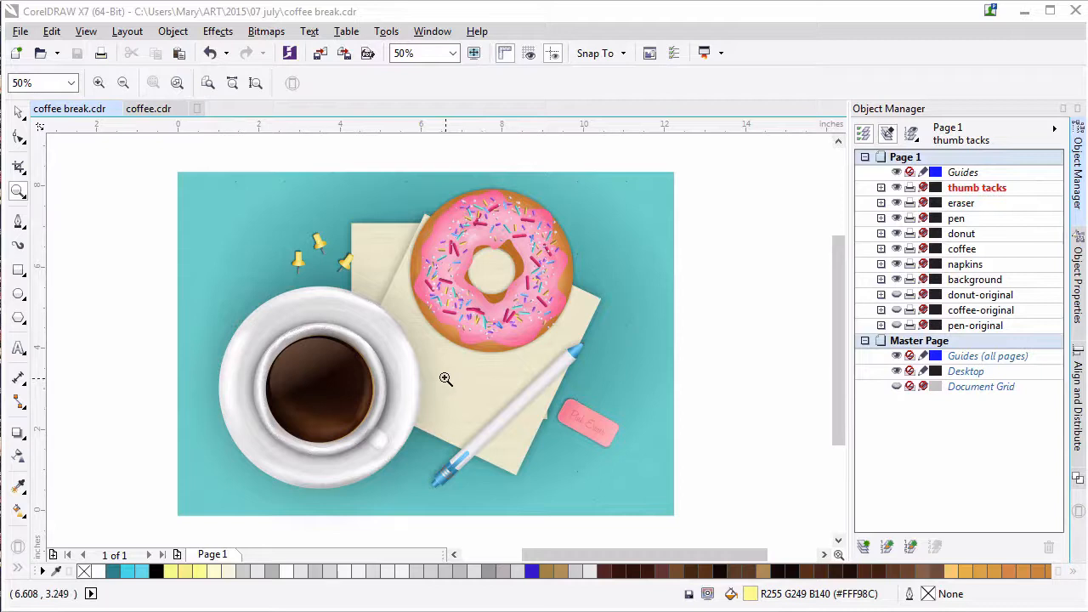
- Start the Artistic Media brush with a 0.72-inch Calligraphy stroke and test a coffee-ring stroke on the napkins, undoing the test
click(447, 377)
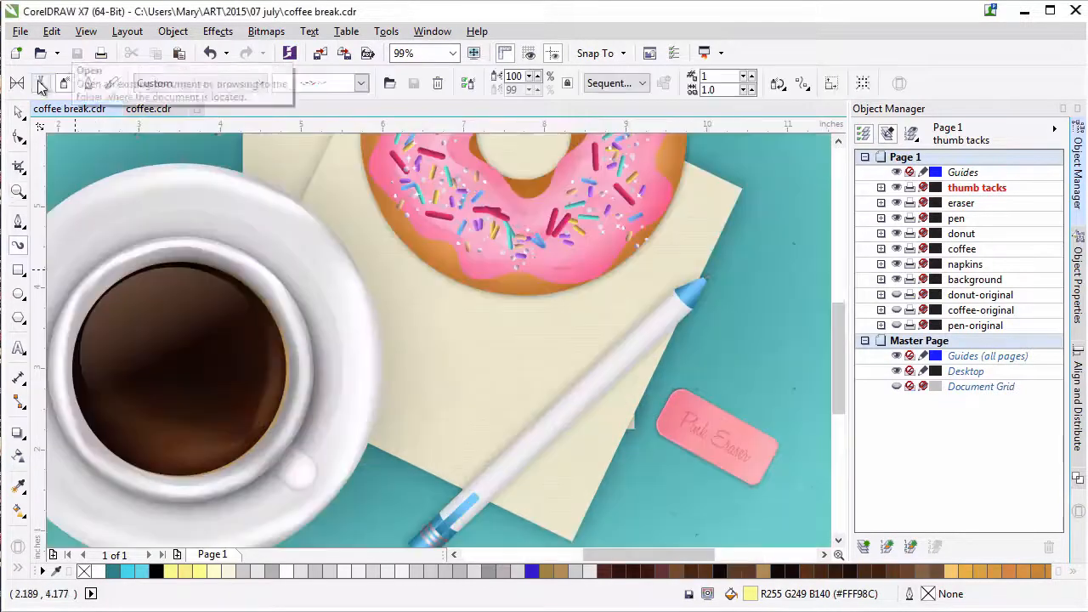
key(F5)
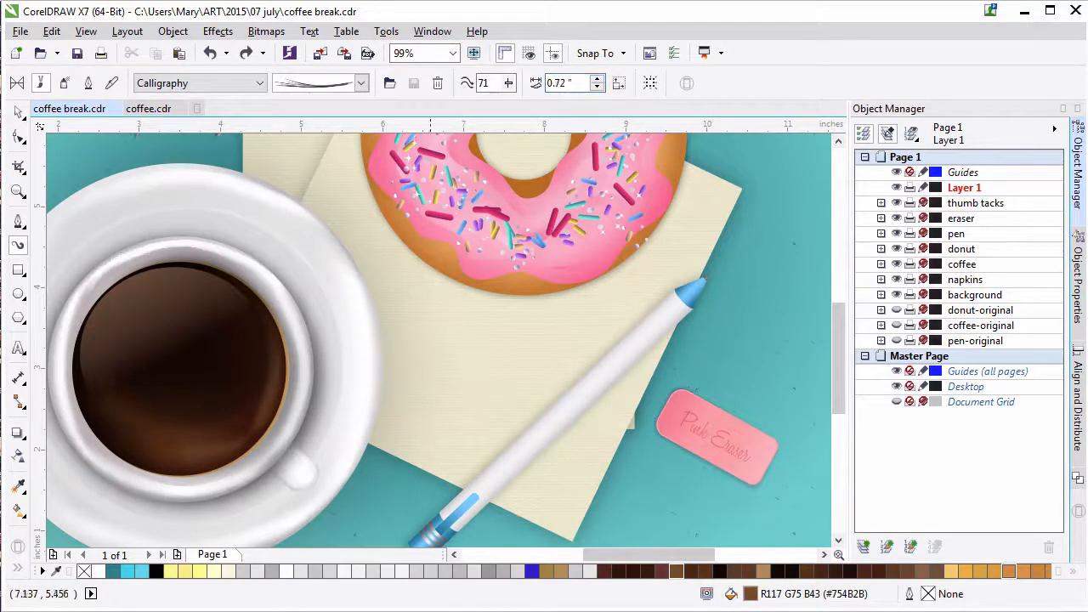
drag(466, 247, 467, 249)
key(ctrl+z)
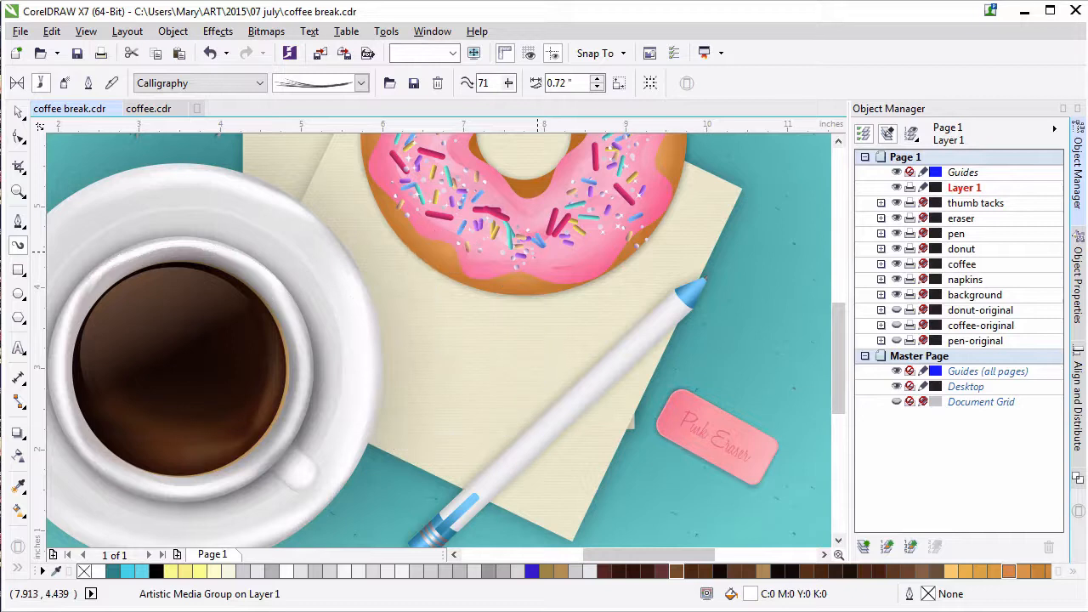
- Try two other Calligraphy brush strokes for the coffee ring on the napkins, undoing each one
click(362, 83)
click(329, 183)
drag(443, 241, 478, 270)
key(ctrl+z)
click(362, 83)
click(350, 246)
drag(419, 456, 419, 457)
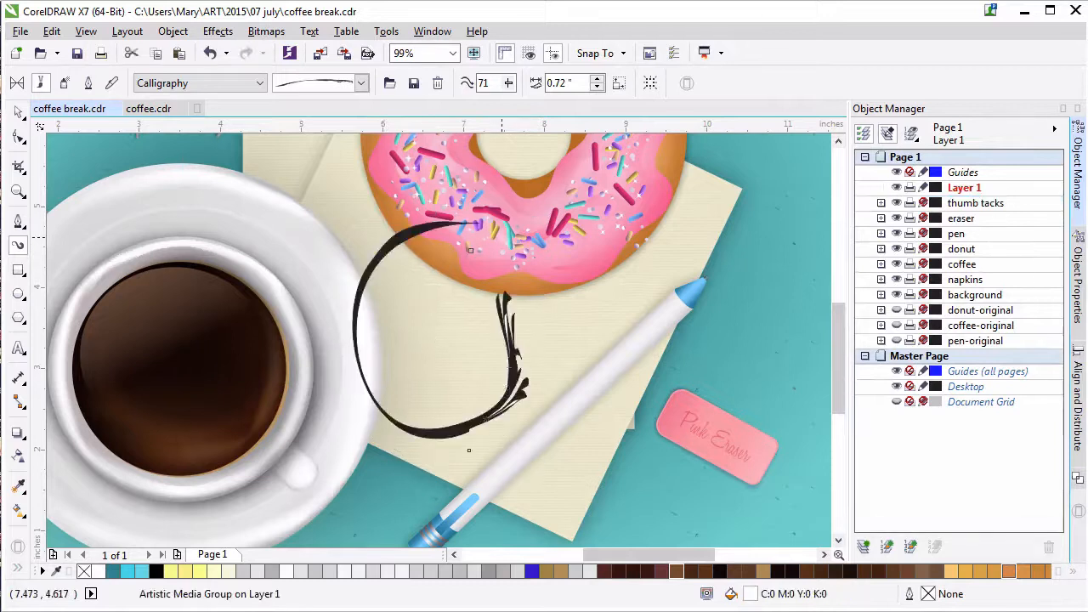
key(ctrl+z)
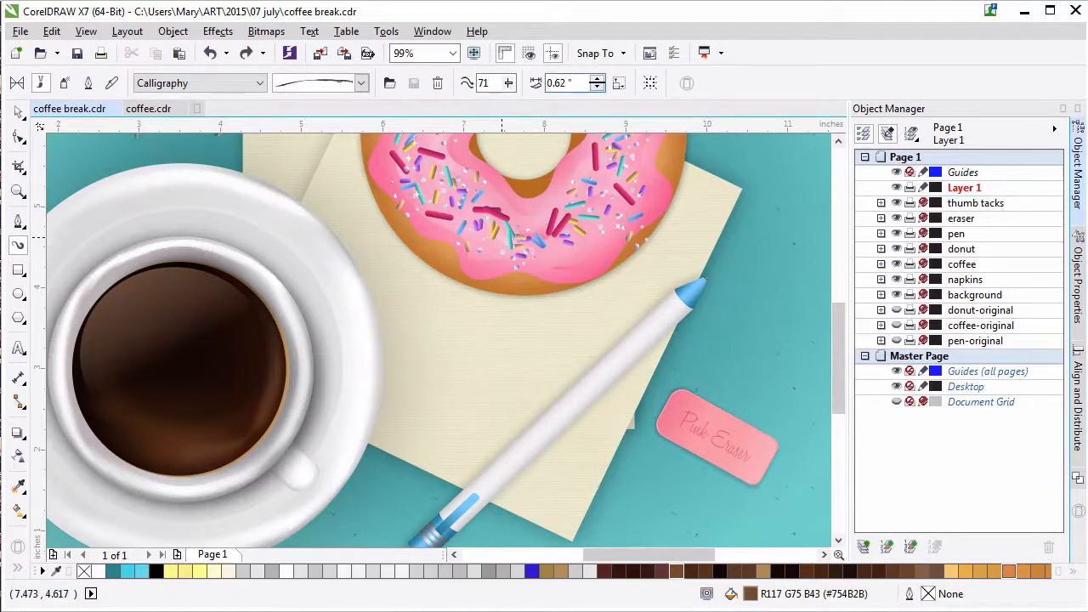
- Set freehand smoothing to 57 and the stroke width to 0.59 inch, testing them with a ring stroke that is undone
drag(508, 83, 498, 103)
drag(462, 223, 466, 223)
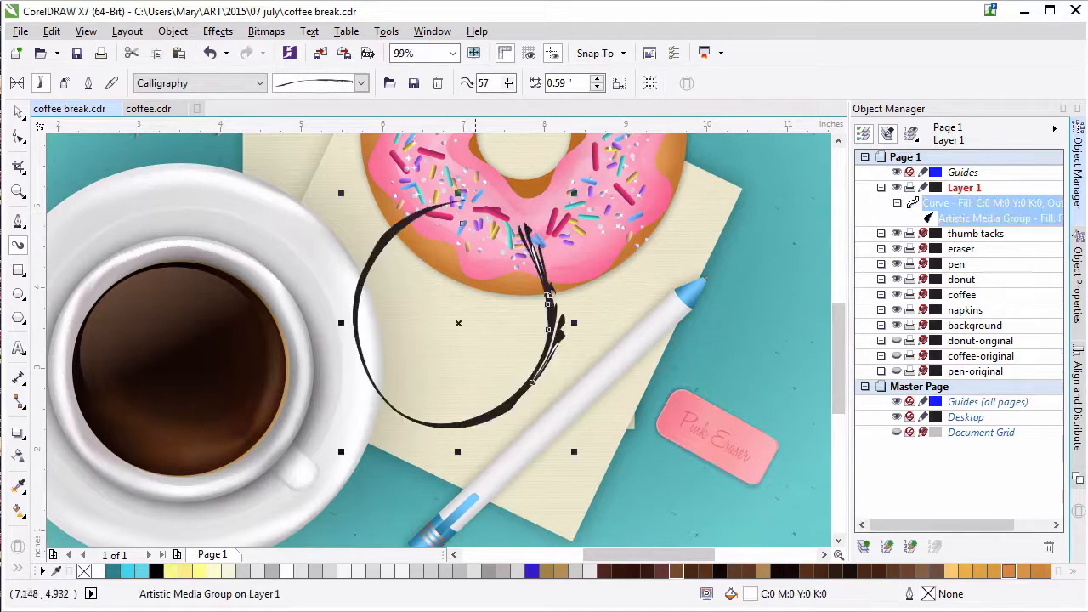
key(ctrl+z)
- Choose a scratchy multi-line Calligraphy stroke and draw a coffee ring about 2.5 by 2.6 inches on the napkins, undoing unsatisfactory attempts
click(361, 83)
click(336, 450)
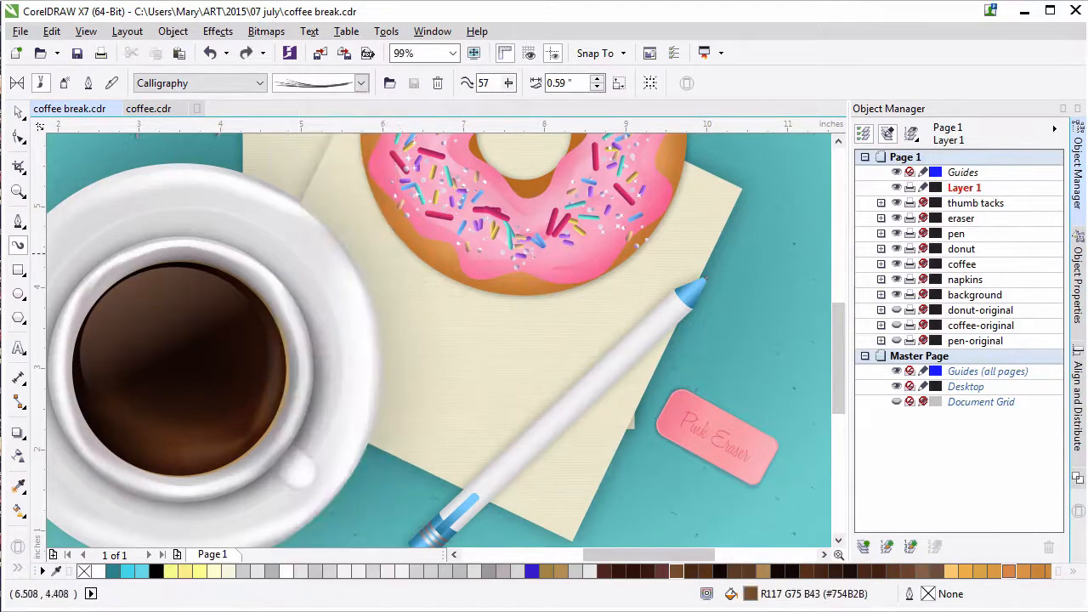
drag(446, 253, 513, 276)
key(ctrl+z)
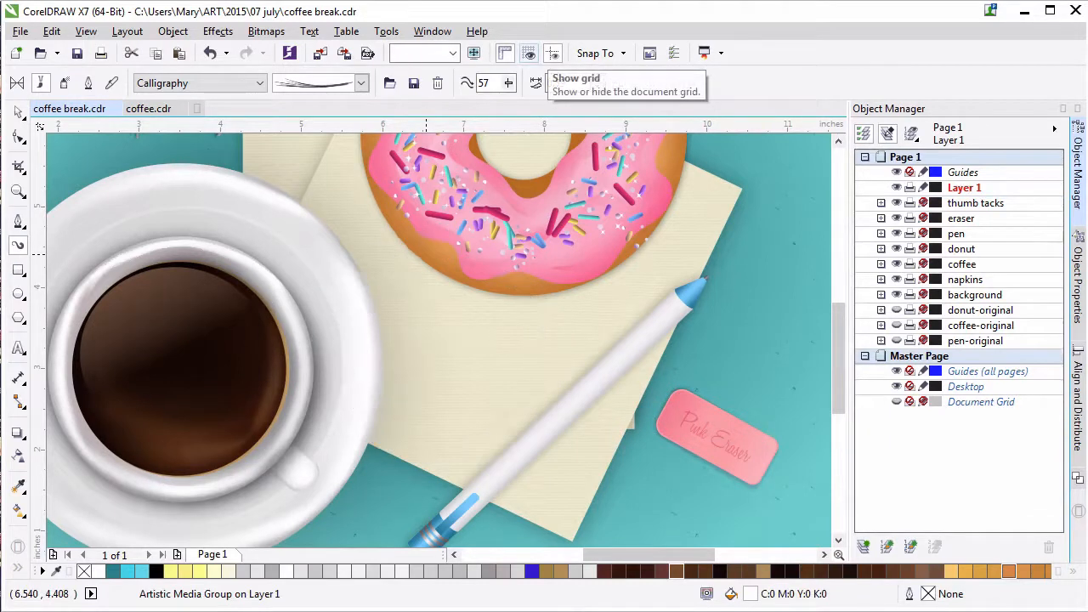
drag(403, 415, 466, 409)
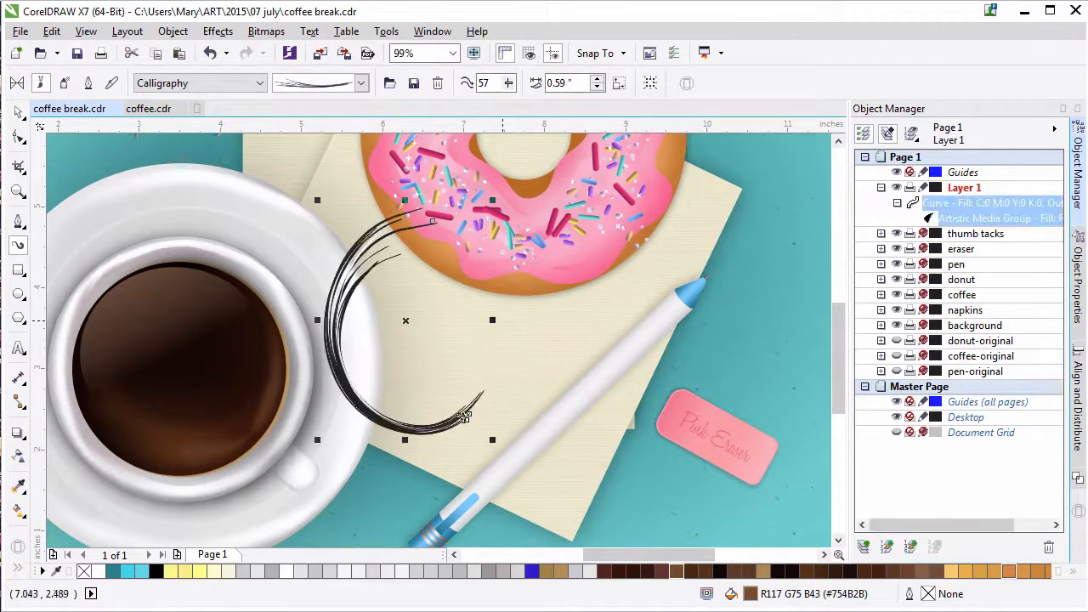
key(ctrl+z)
mouse_move(443, 241)
mouse_down()
mouse_move(520, 316)
mouse_move(525, 289)
mouse_up()
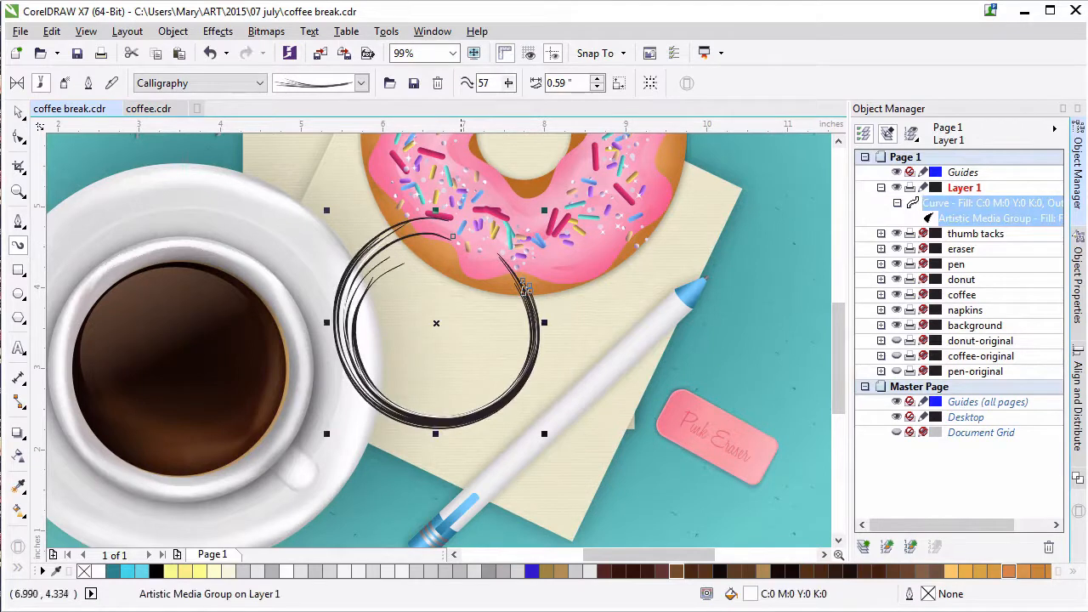
key(Escape)
click(18, 112)
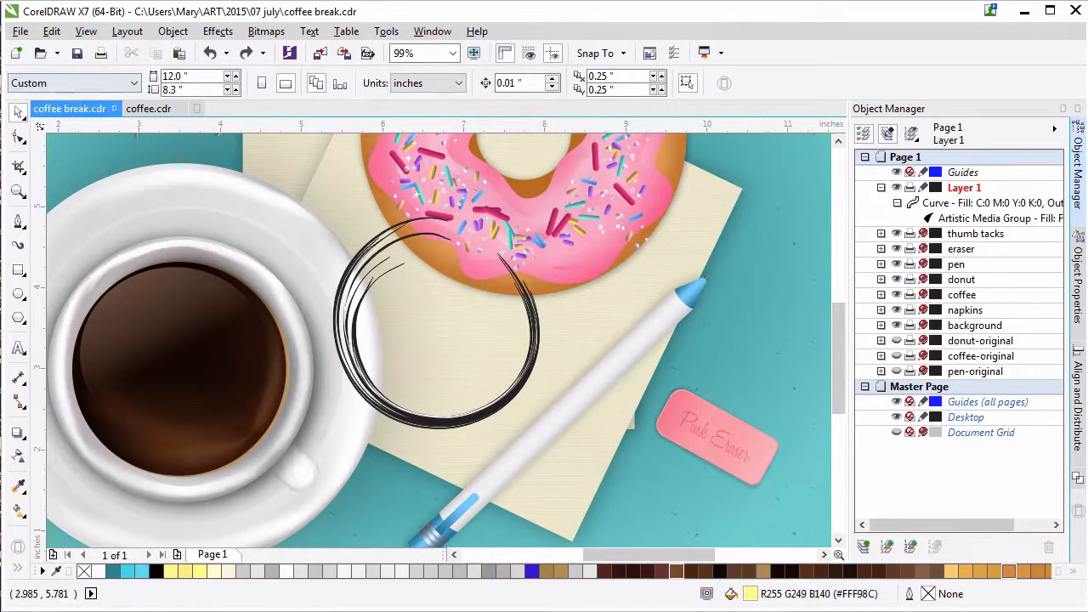
- Select the ring and give it a uniform brown fill of C36 M64 Y100 K28
click(523, 361)
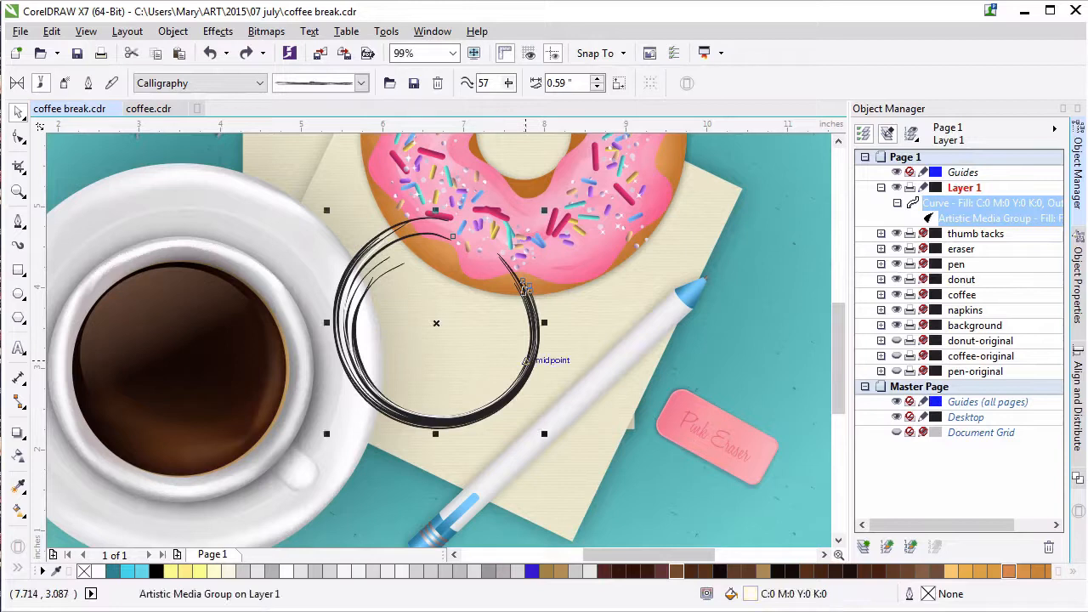
click(173, 32)
click(216, 408)
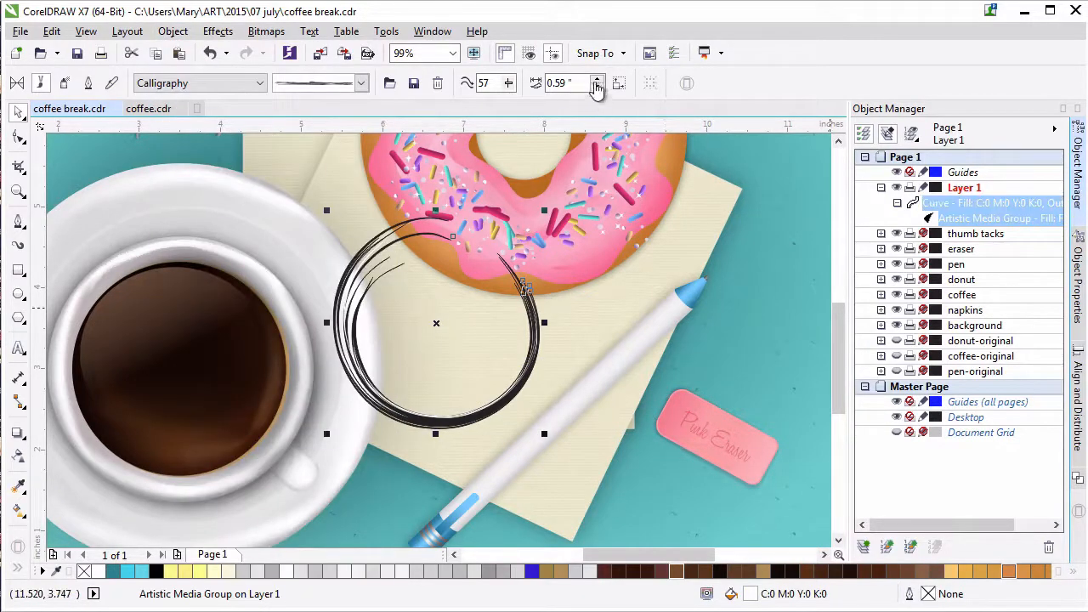
key(alt+Return)
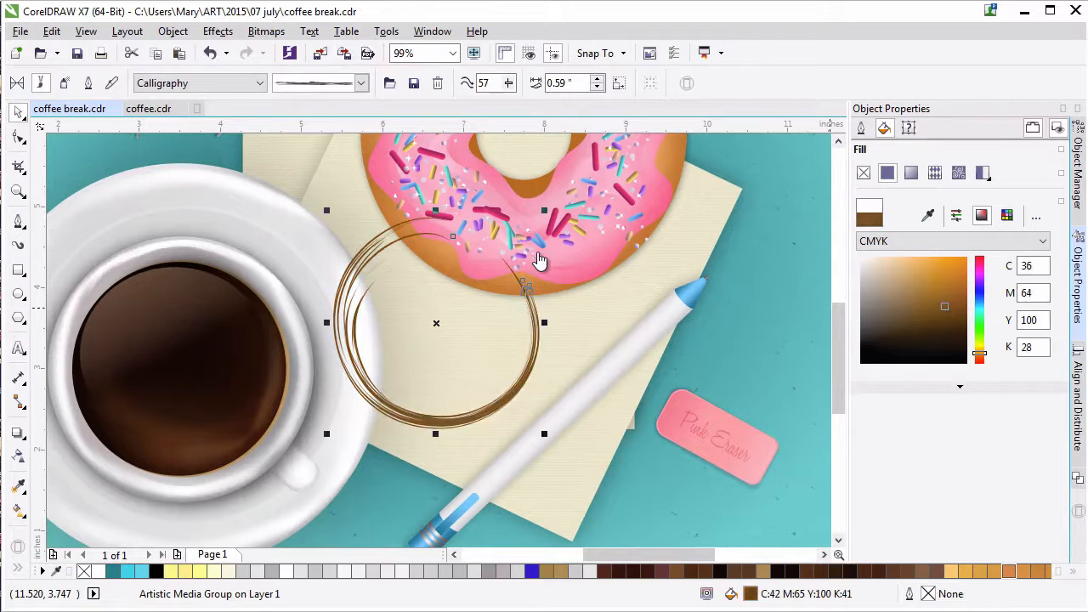
- Try a fountain fill on the coffee ring and undo it
click(911, 173)
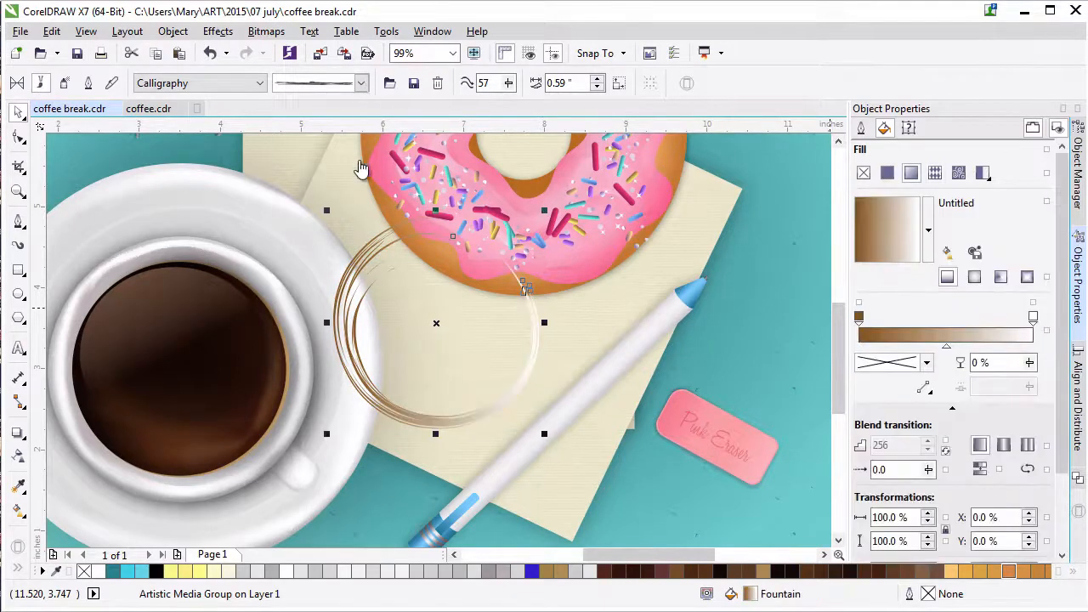
key(ctrl+z)
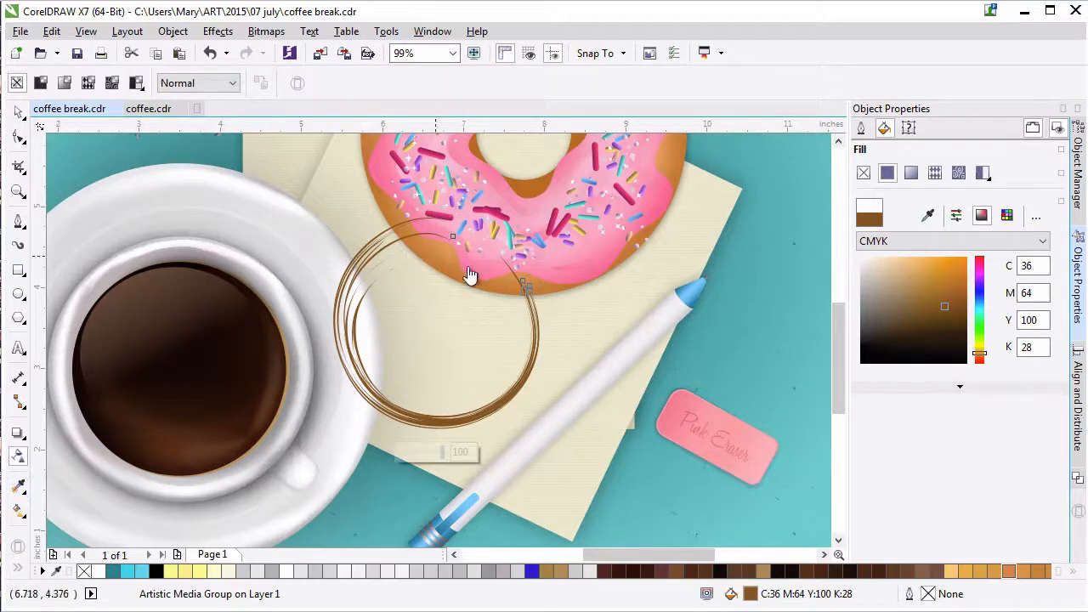
key(space)
- Set the ring's transparency to the Color Burn merge mode with a uniform value of 67
click(952, 173)
click(892, 255)
click(952, 172)
click(947, 563)
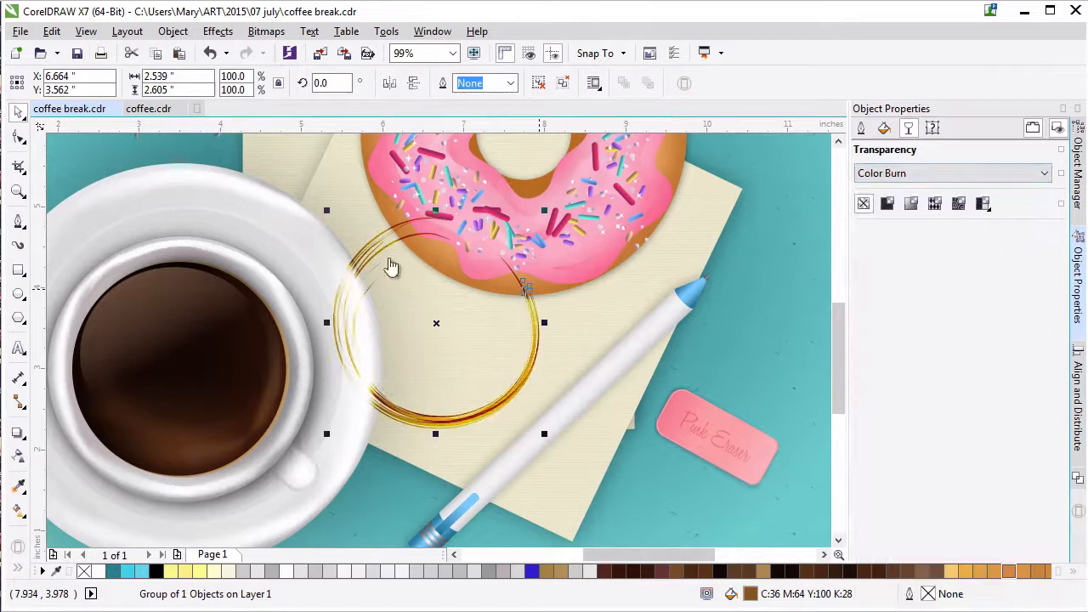
click(887, 203)
drag(929, 313, 951, 334)
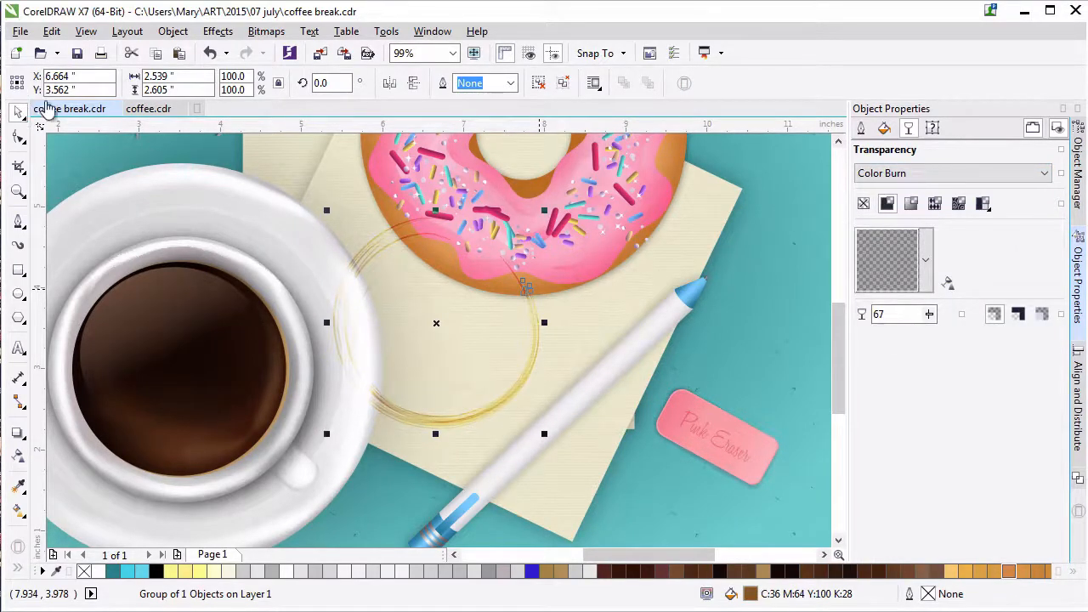
- Duplicate the coffee ring as a rotated copy over the original and move Layer 1 between the coffee and napkins layers
click(1077, 165)
click(967, 203)
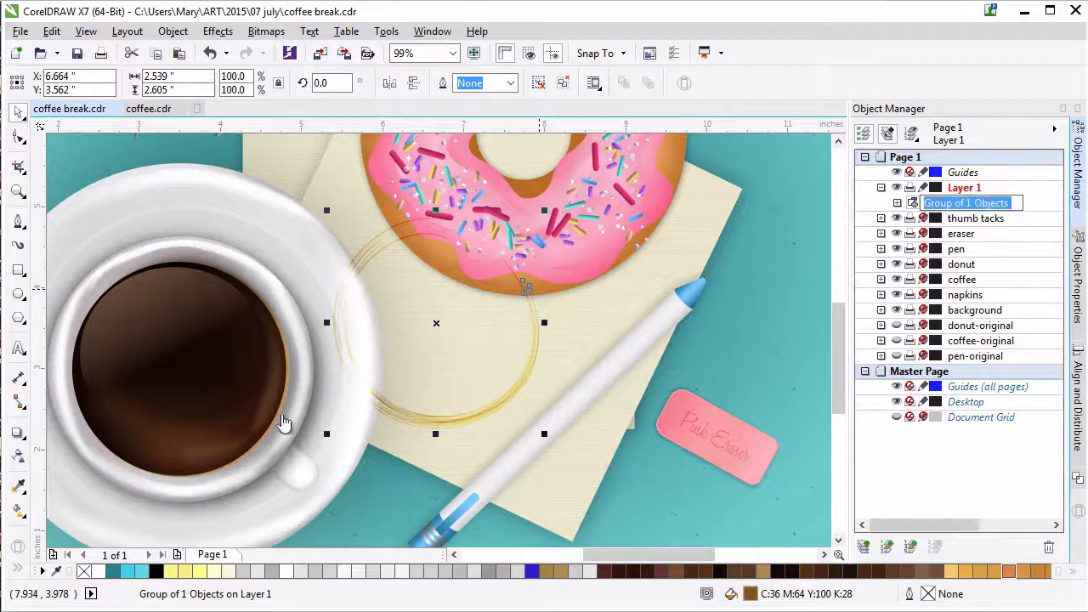
key(ctrl+d)
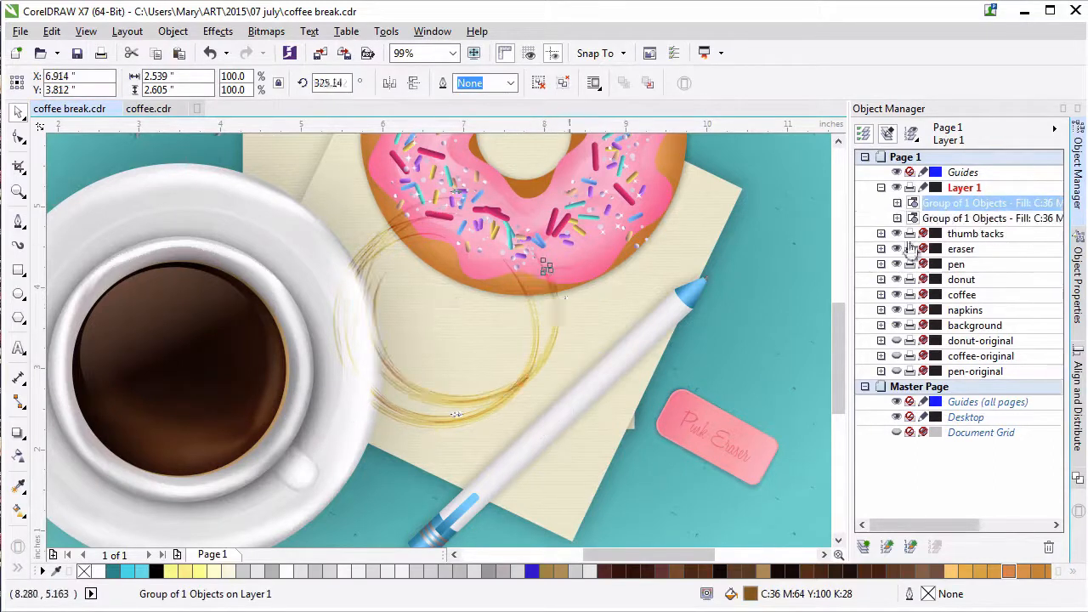
drag(568, 192, 513, 444)
drag(557, 305, 527, 327)
drag(963, 187, 944, 305)
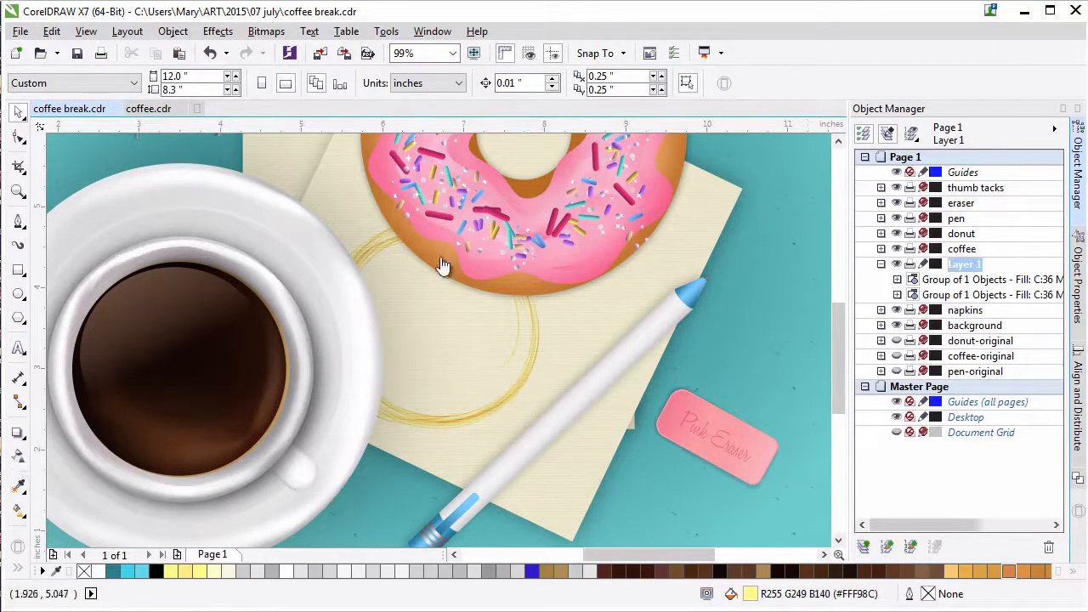
- Draw a closed freehand stain shape about 0.9 by 1.0 inch inside the ring and copy the ring's brown fill onto it
click(18, 221)
click(18, 246)
click(24, 227)
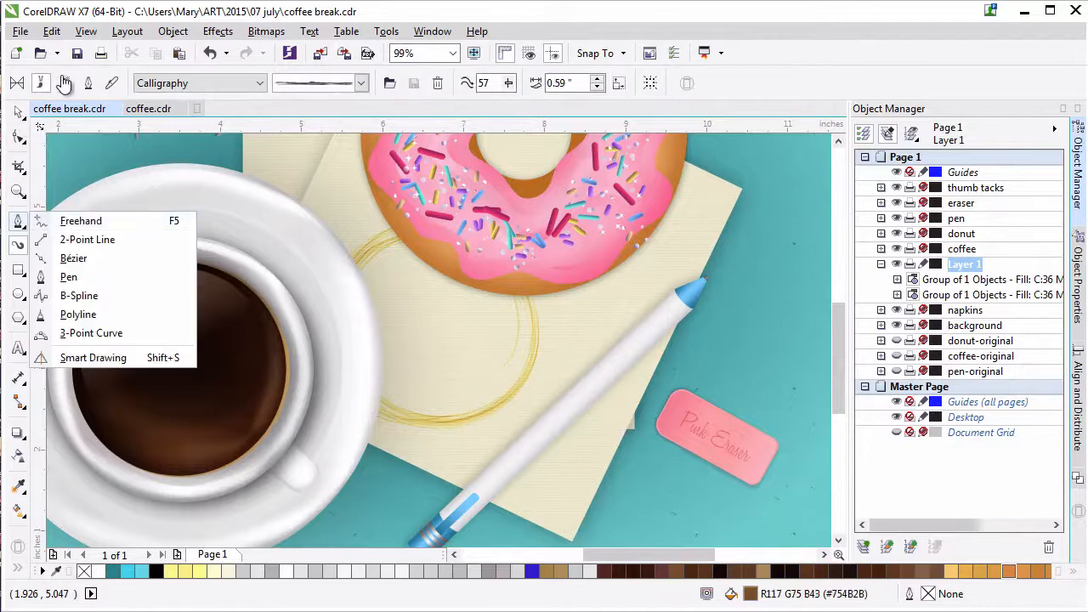
click(87, 239)
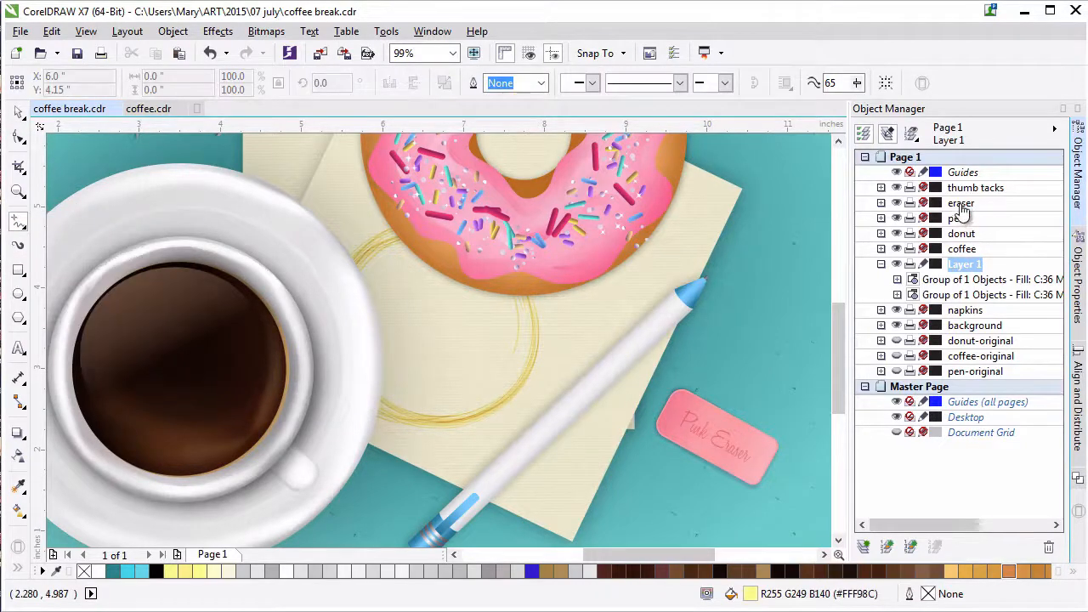
drag(425, 252, 397, 283)
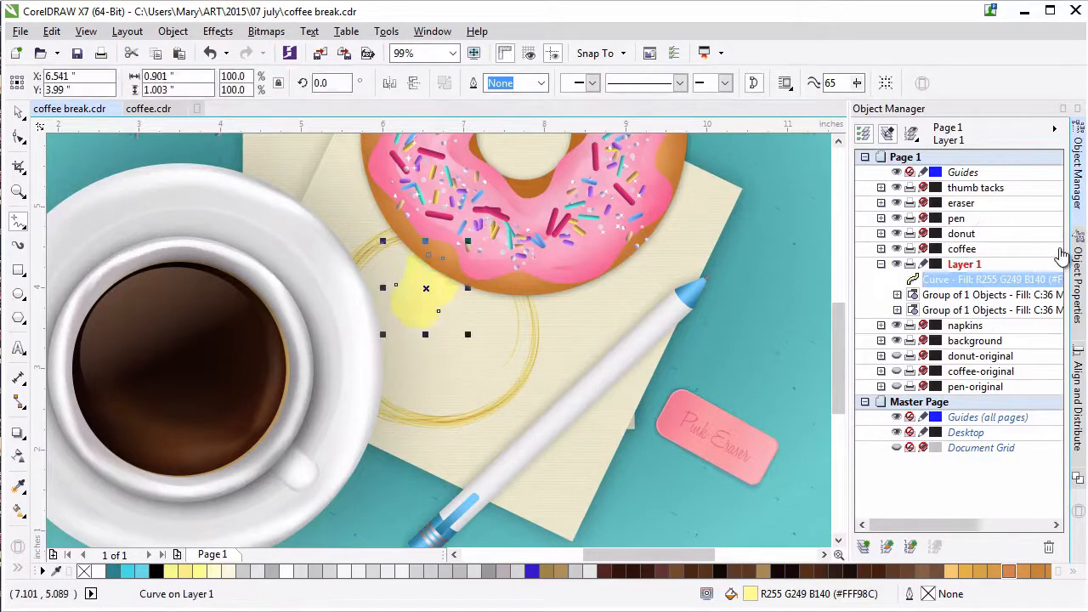
key(i)
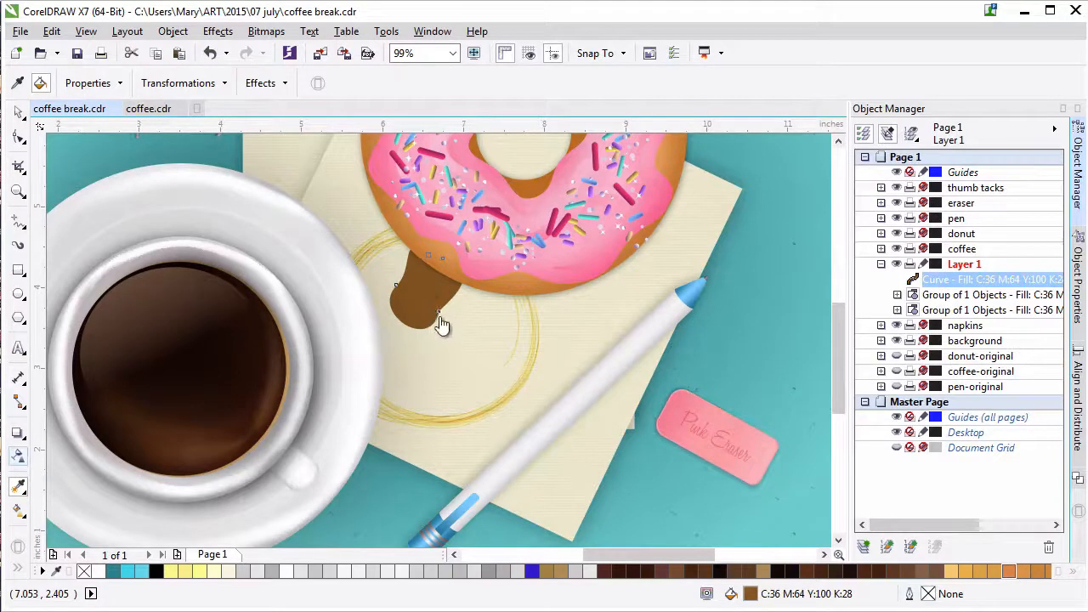
- Apply a linear transparency to the stain shape, fading downward from the donut to fully transparent at its lower end
click(18, 456)
drag(415, 233, 421, 328)
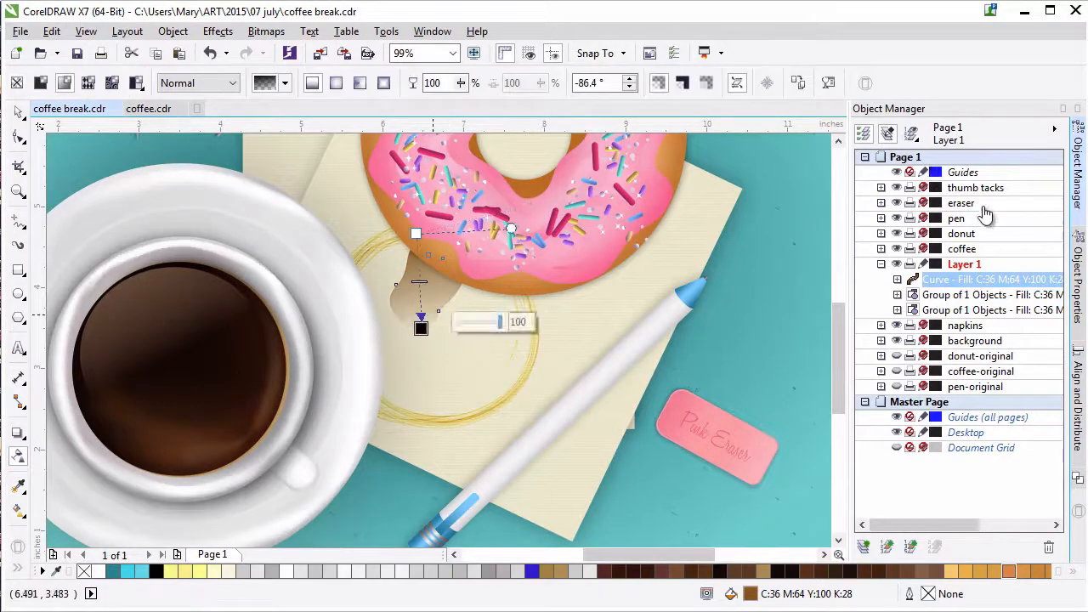
key(space)
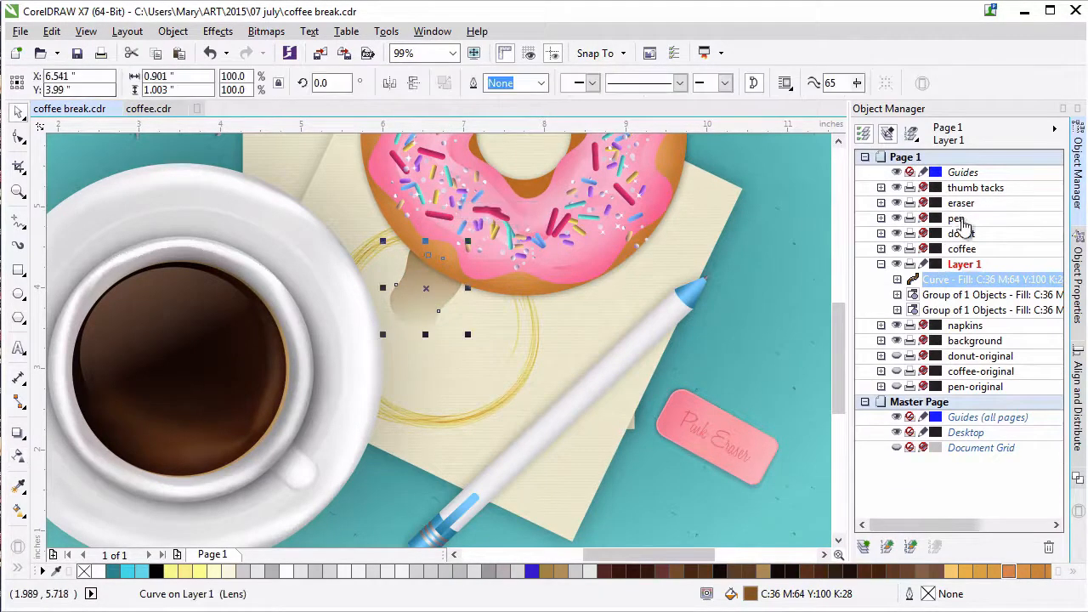
- Try Color Burn on the stain shape's transparency and settle on the Overlay merge mode
click(1078, 287)
click(908, 129)
click(956, 174)
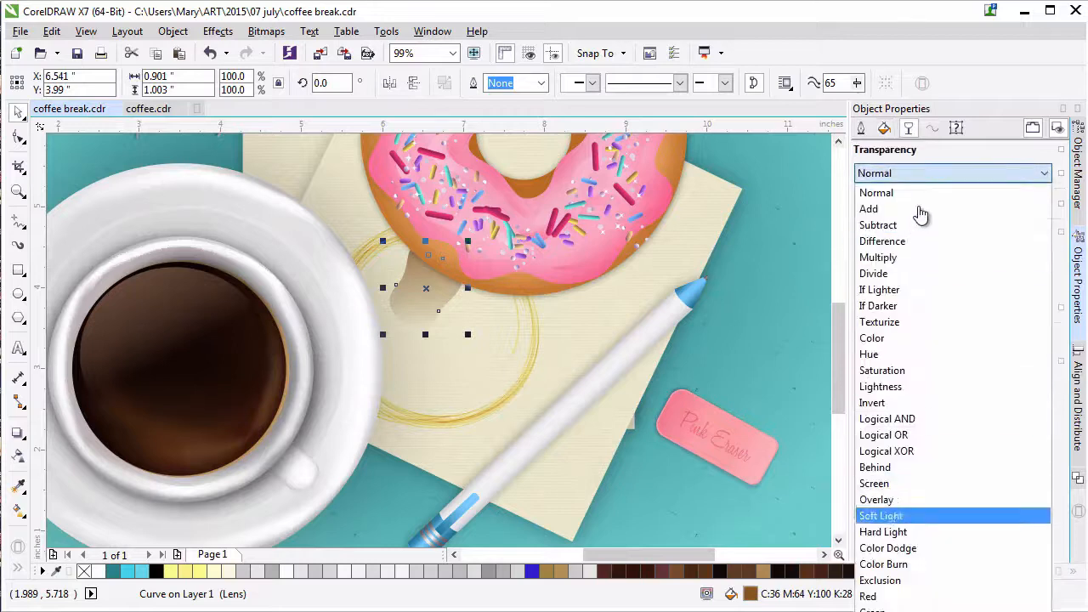
key(Down)
key(Down)
key(Down)
key(Return)
click(952, 173)
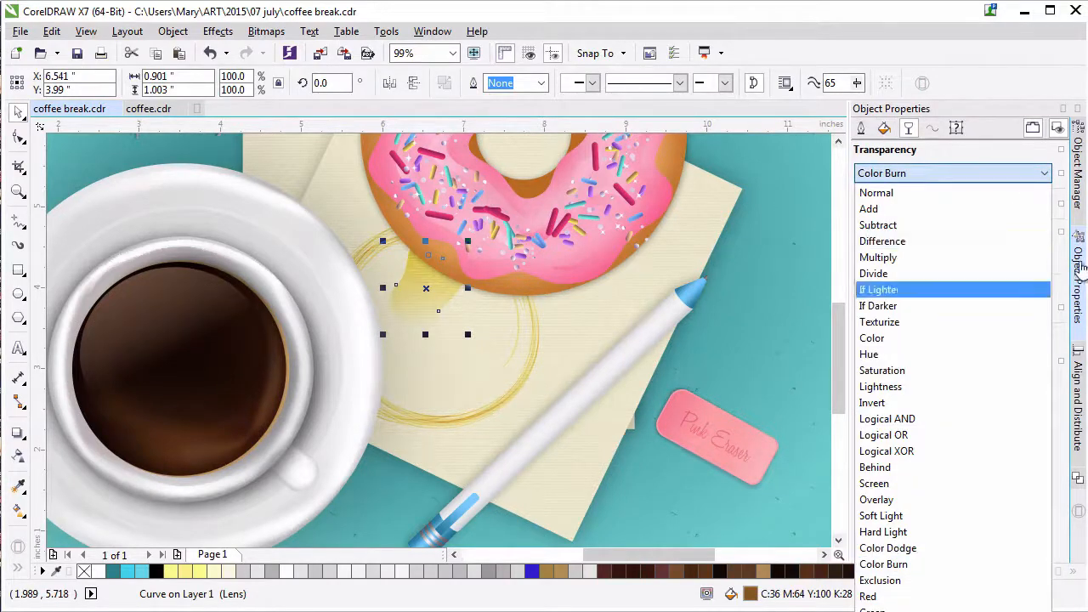
key(Down)
key(Down)
key(Return)
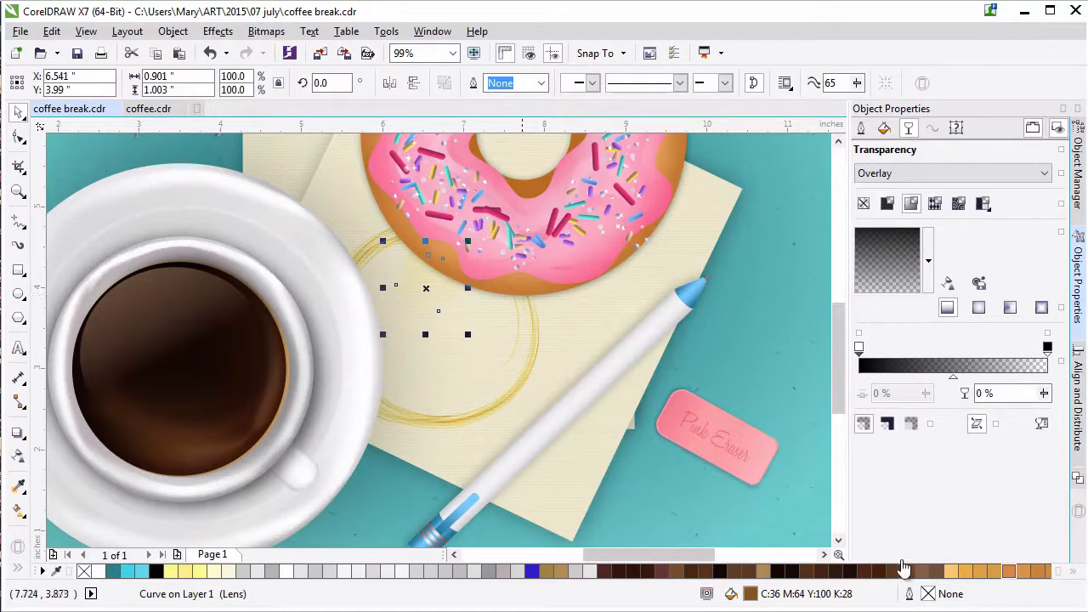
- Place a copy of the stain shape about 0.26 inch lower and fill it with C49 M71 Y90 K66
click(946, 309)
mouse_move(434, 281)
mouse_down()
mouse_move(449, 311)
mouse_move(434, 301)
mouse_up()
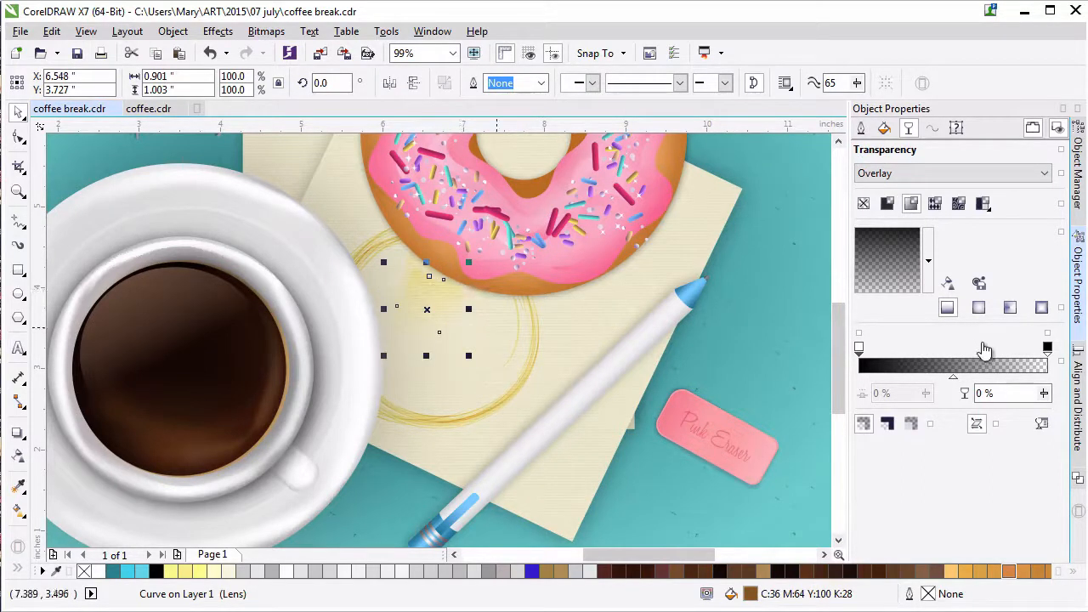
scroll(939, 217, up, 3)
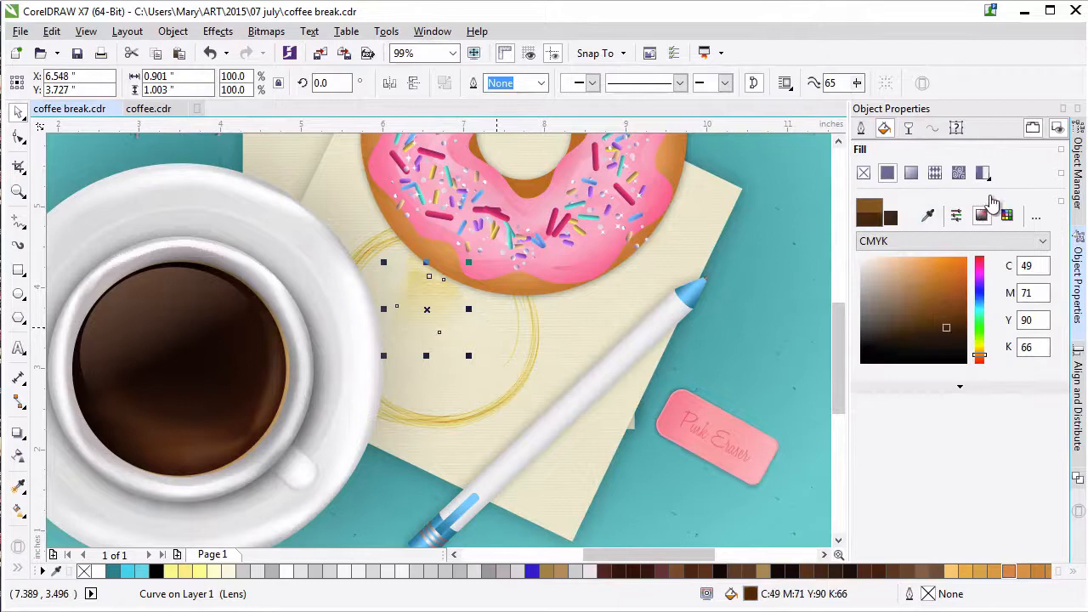
- Adjust the copied stain shape's linear transparency so its fade ends slightly lower
click(18, 456)
drag(421, 350, 430, 360)
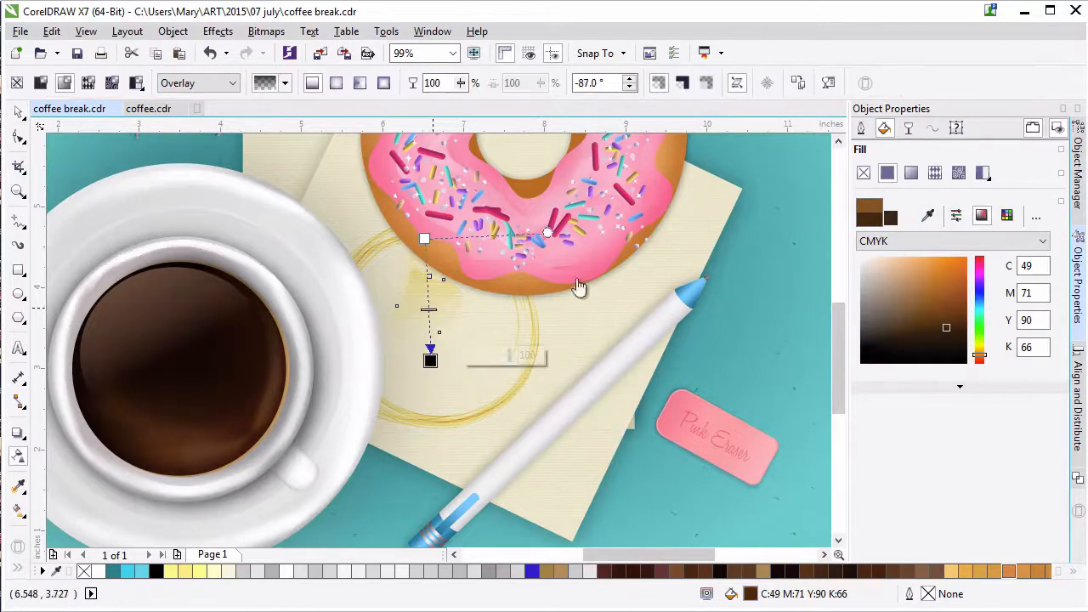
click(18, 112)
- Select the original stain shape, change its fill to dark brown R46 G17 B8 and clear the selection
click(1078, 176)
click(986, 295)
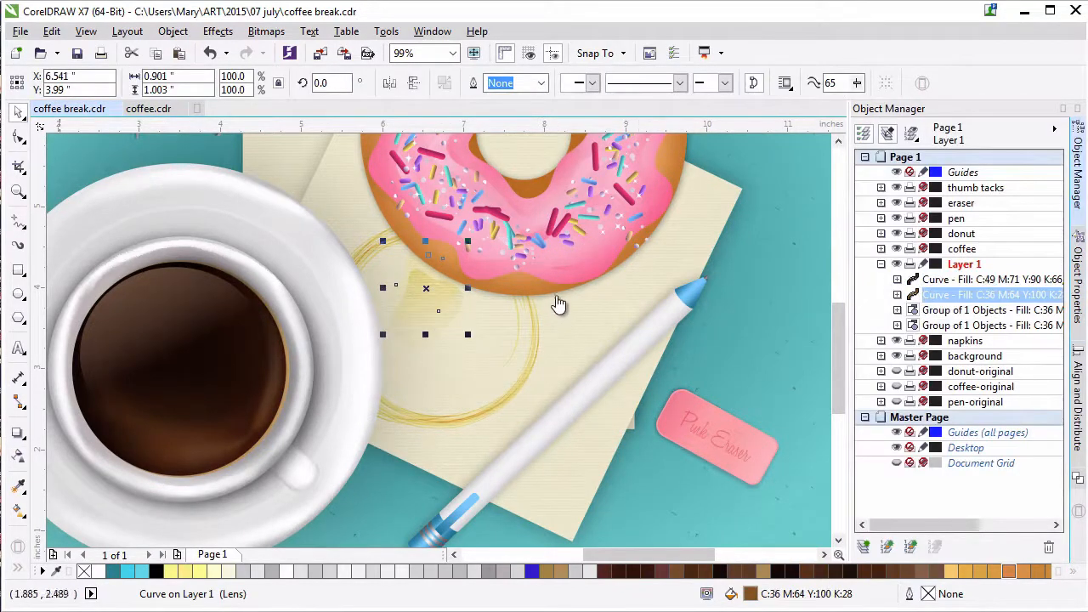
click(633, 572)
drag(424, 257, 422, 268)
click(421, 269)
drag(465, 345, 465, 346)
key(Escape)
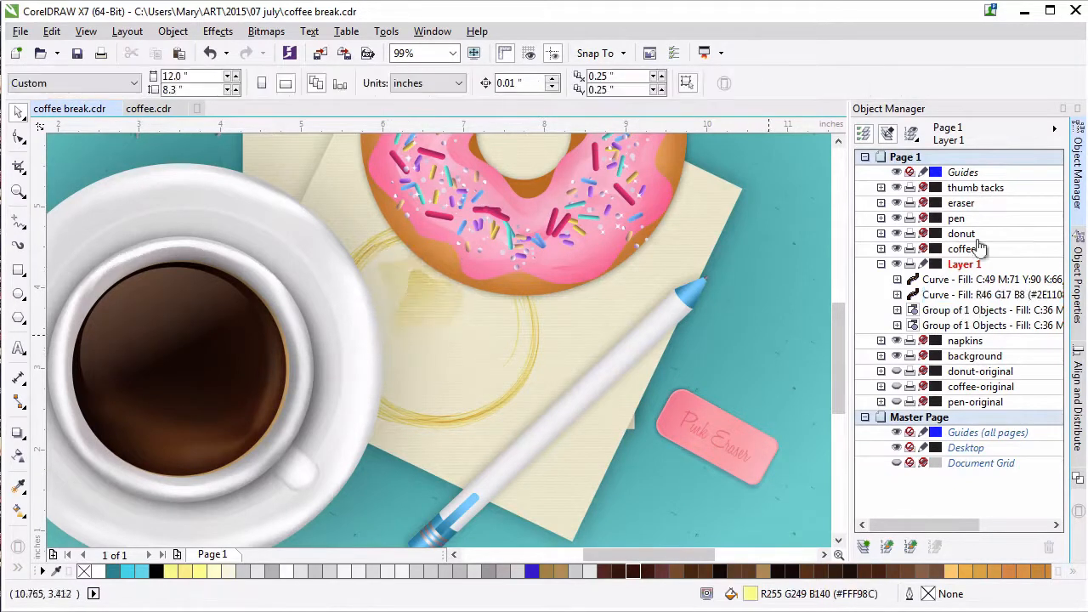
- Draw a freehand stain shape about 0.72 by 1.04 inch across the coffee ring's lower edge beside the saucer, filled with R46 G17 B8
key(F5)
mouse_move(405, 345)
mouse_down()
mouse_move(395, 425)
mouse_move(405, 345)
mouse_up()
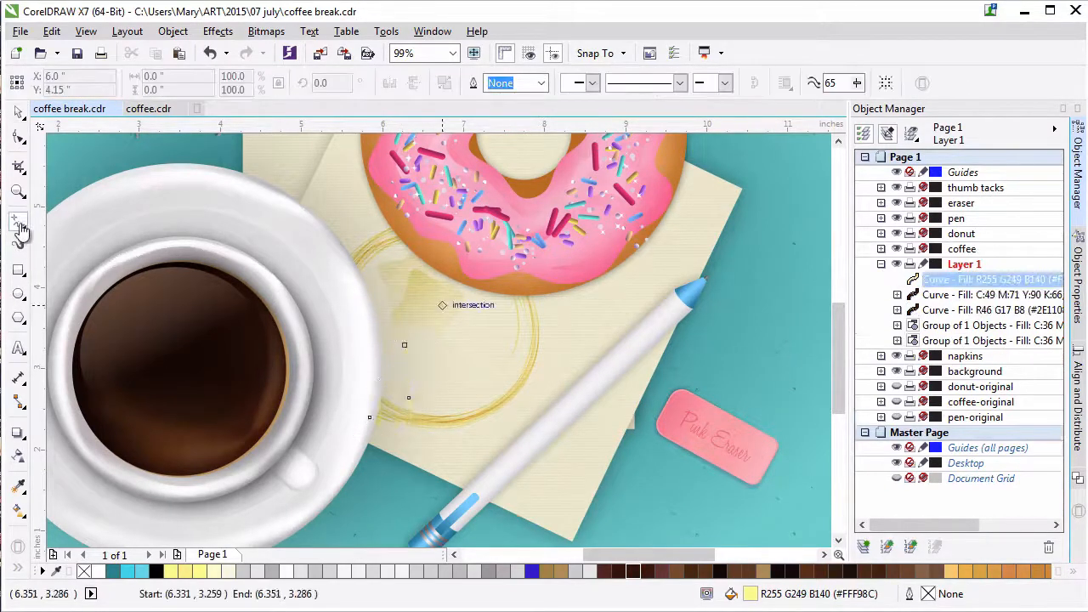
click(18, 486)
click(401, 274)
click(398, 387)
click(18, 112)
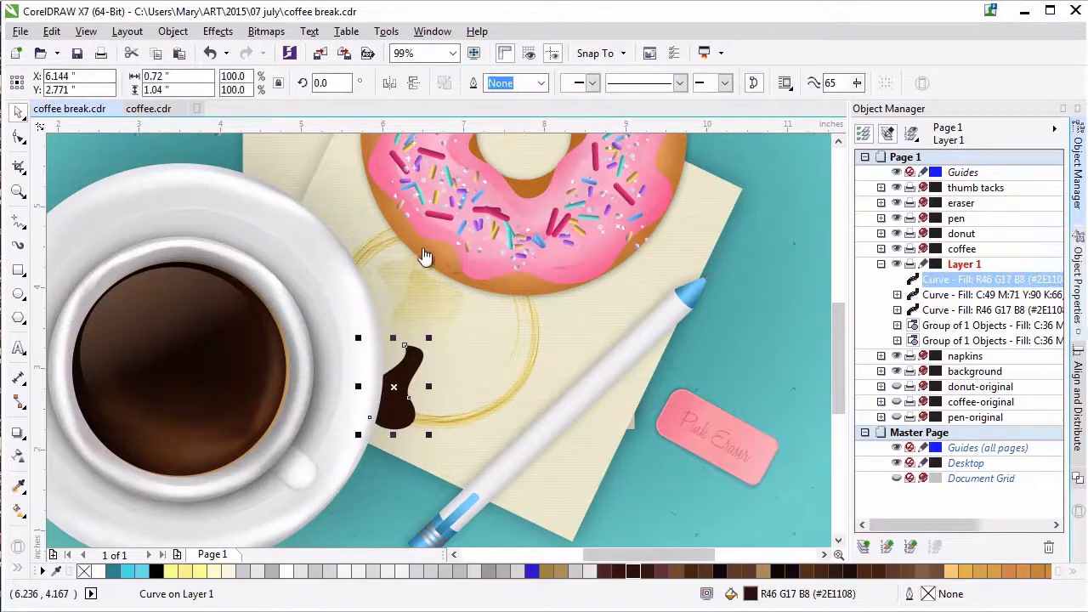
- Set the new stain shape's merge mode to Overlay and fade it with a linear transparency
click(1078, 285)
click(952, 172)
click(901, 499)
click(18, 457)
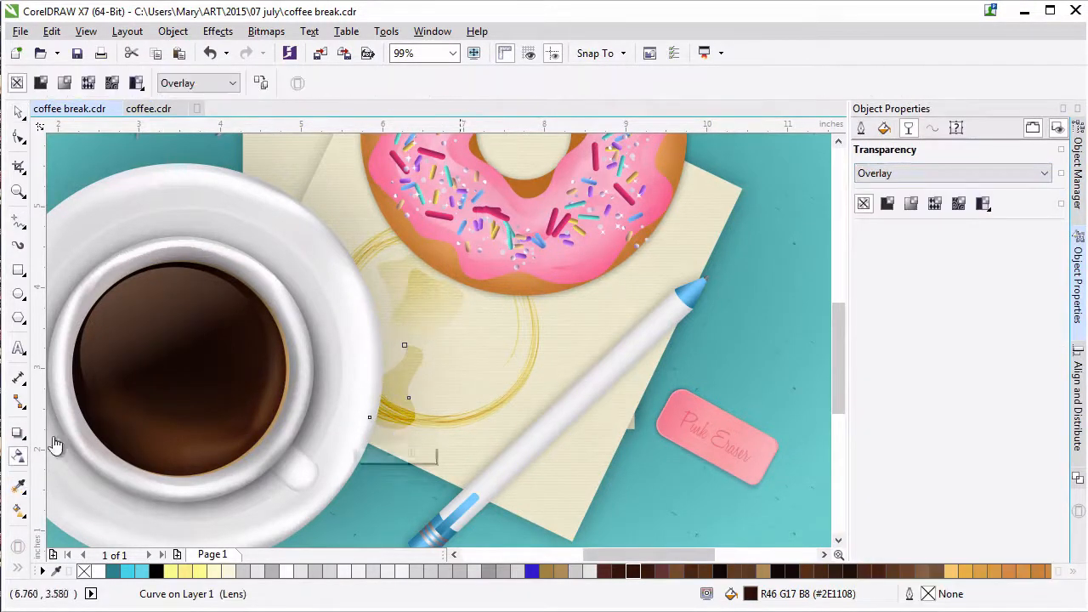
key(space)
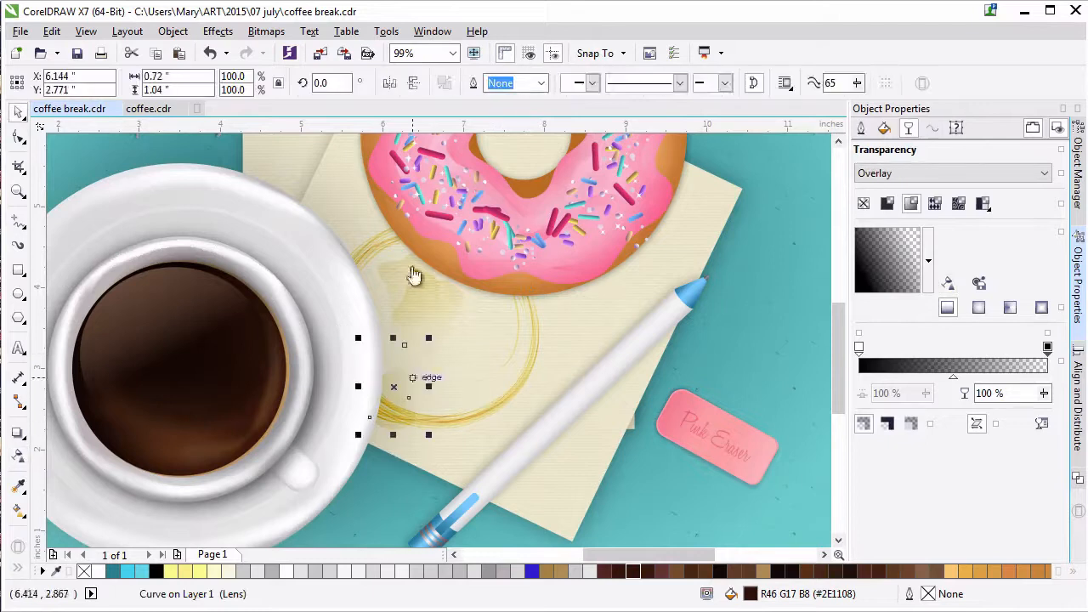
- Place a copy of the new stain shape about 0.4 inch to its right to build up the spill inside the ring
drag(393, 387, 427, 375)
click(427, 375)
drag(464, 328, 437, 417)
drag(442, 373, 393, 367)
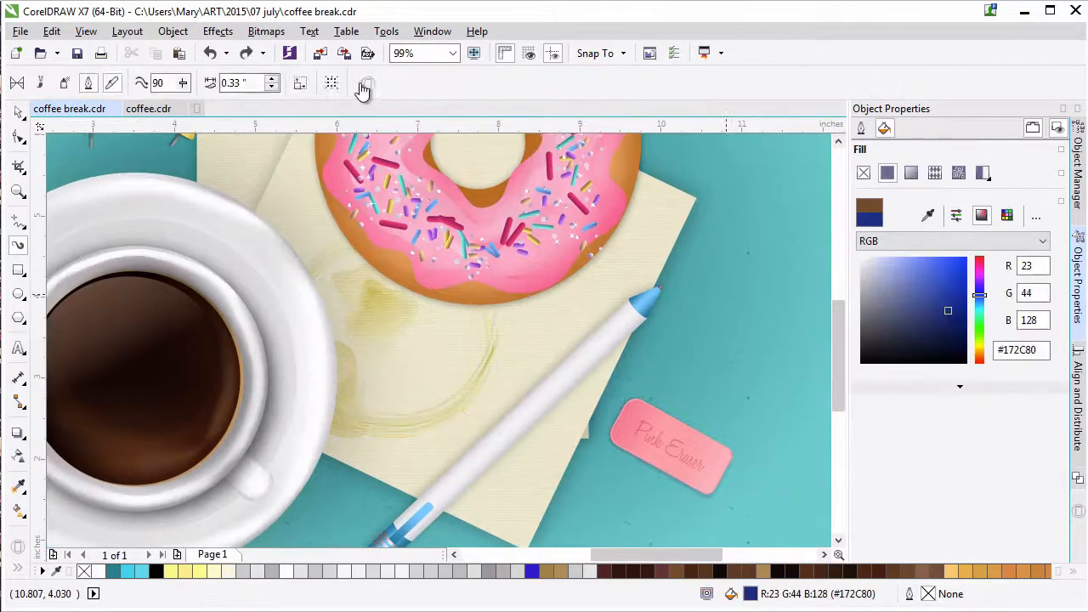
- Try wide Calligraphic strokes between the coffee ring and the pen, undo them and set the stroke width to 0.03 inch
drag(517, 350, 627, 305)
key(ctrl+z)
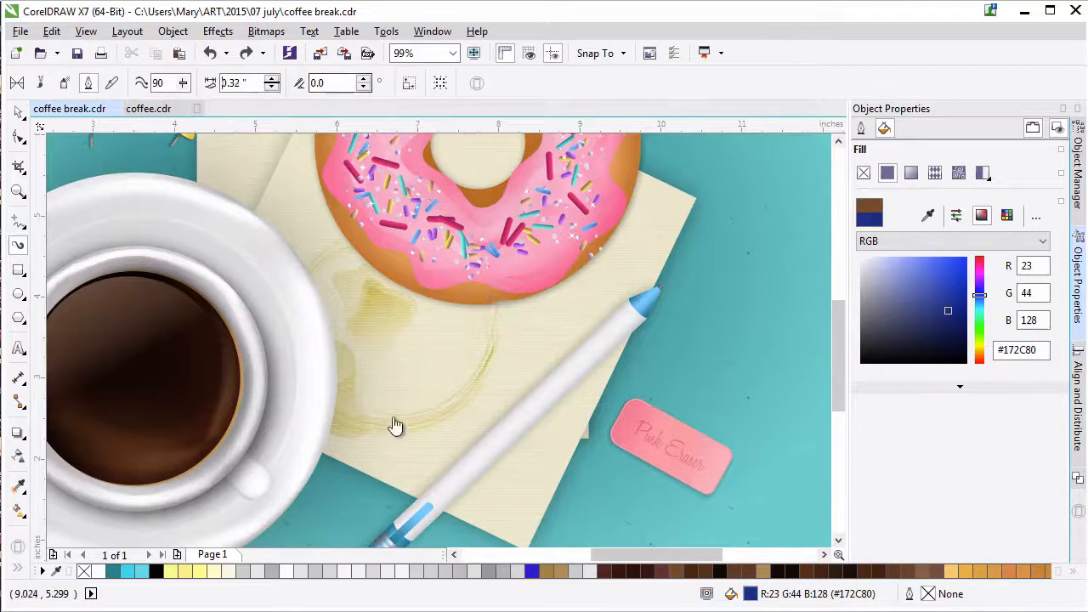
drag(534, 352, 615, 295)
key(ctrl+z)
click(271, 86)
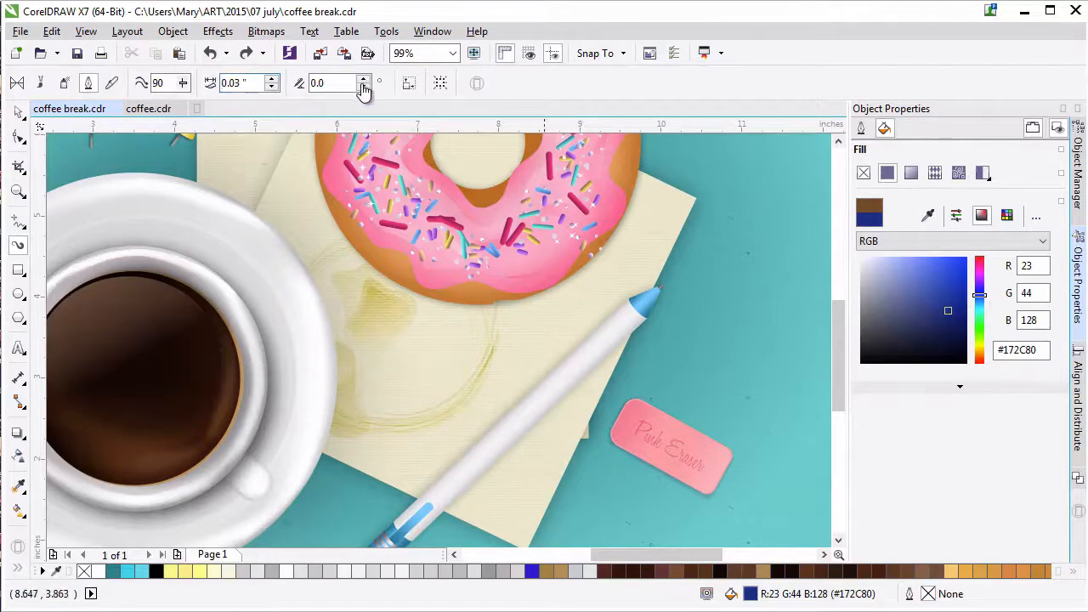
key(ctrl+z)
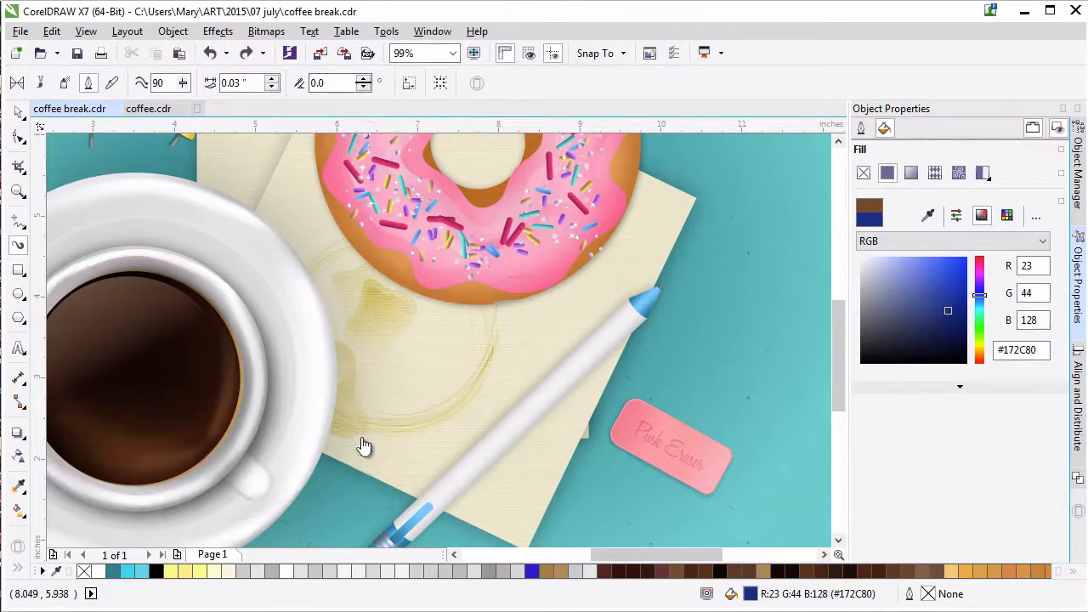
- Try thin Calligraphic strokes with nib angles of 30 and 20 degrees on the napkin, undoing each one
drag(494, 367, 607, 261)
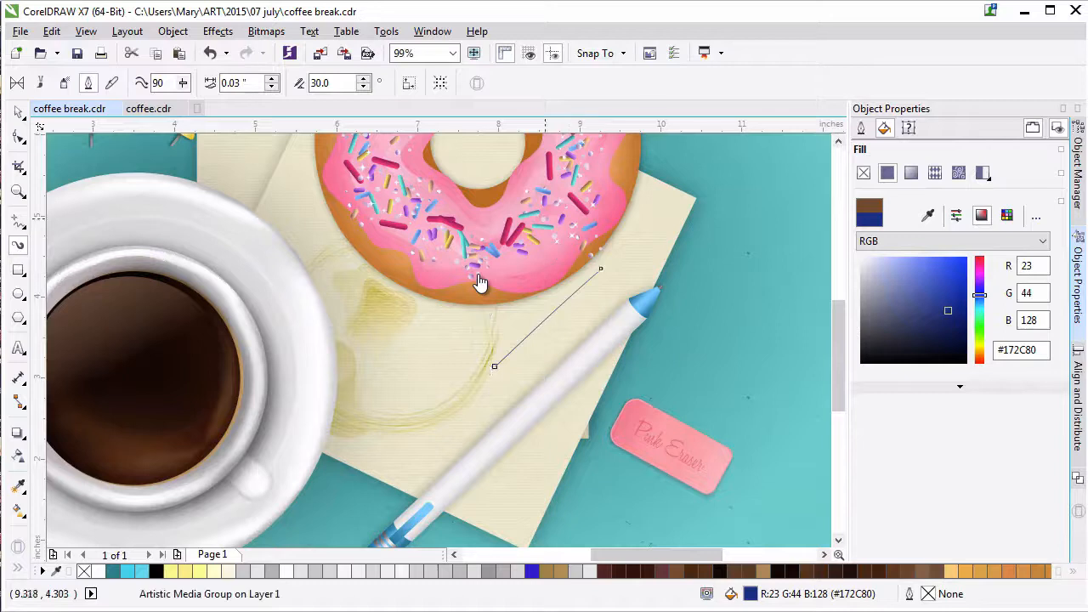
key(ctrl+z)
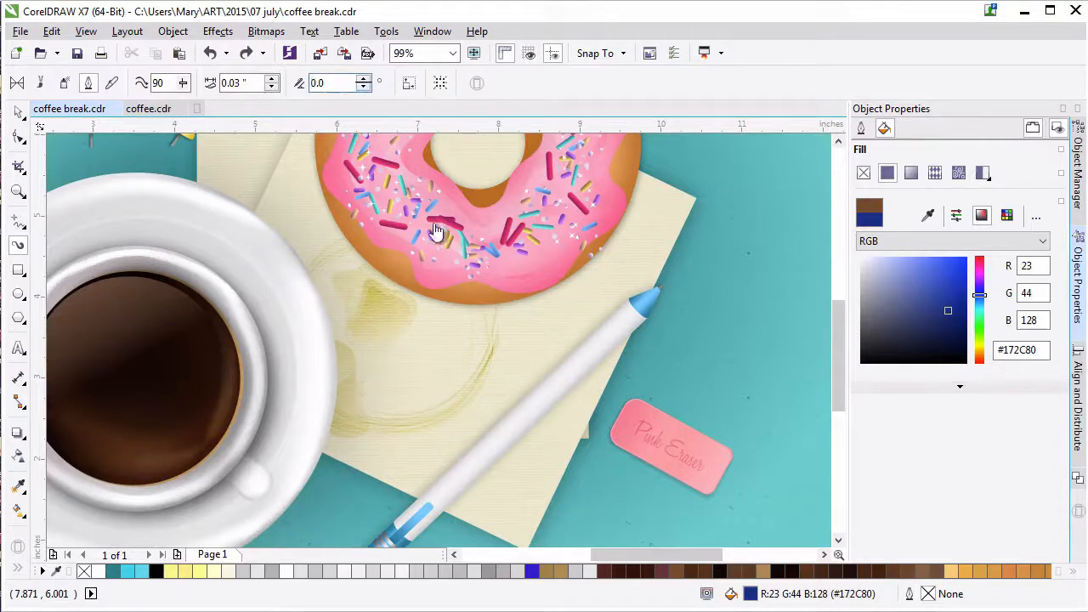
drag(500, 368, 572, 287)
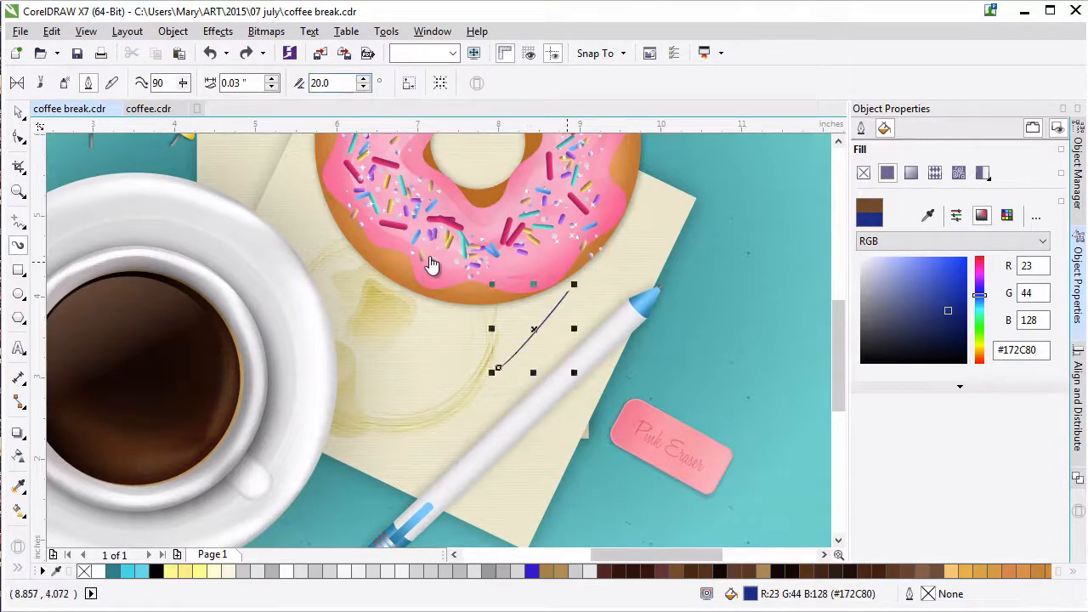
key(ctrl+z)
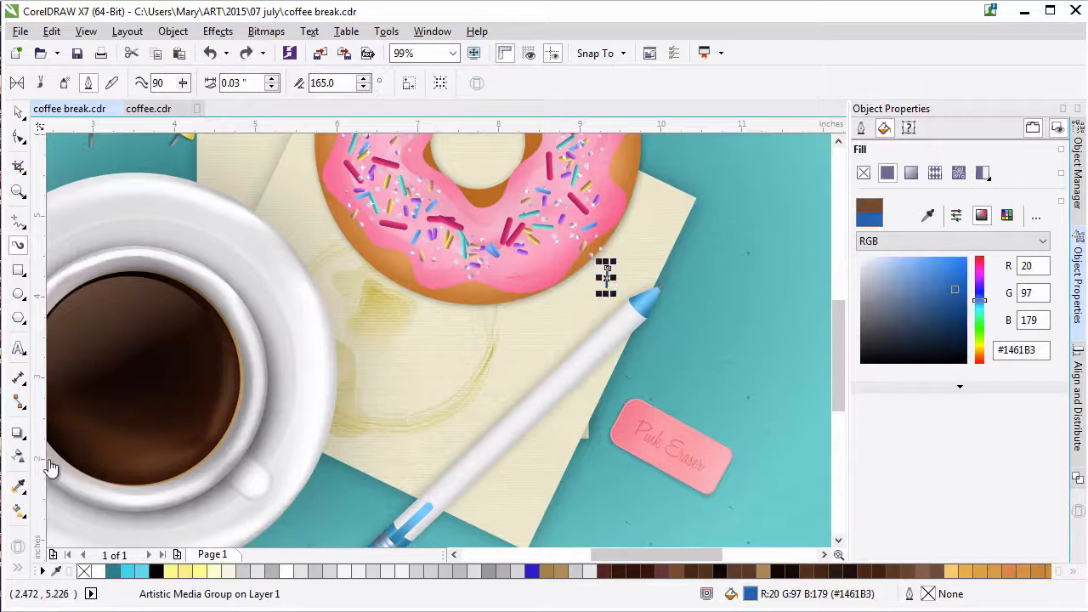
- Delete the short blue test stroke between the donut and the pen tip
click(18, 191)
click(621, 313)
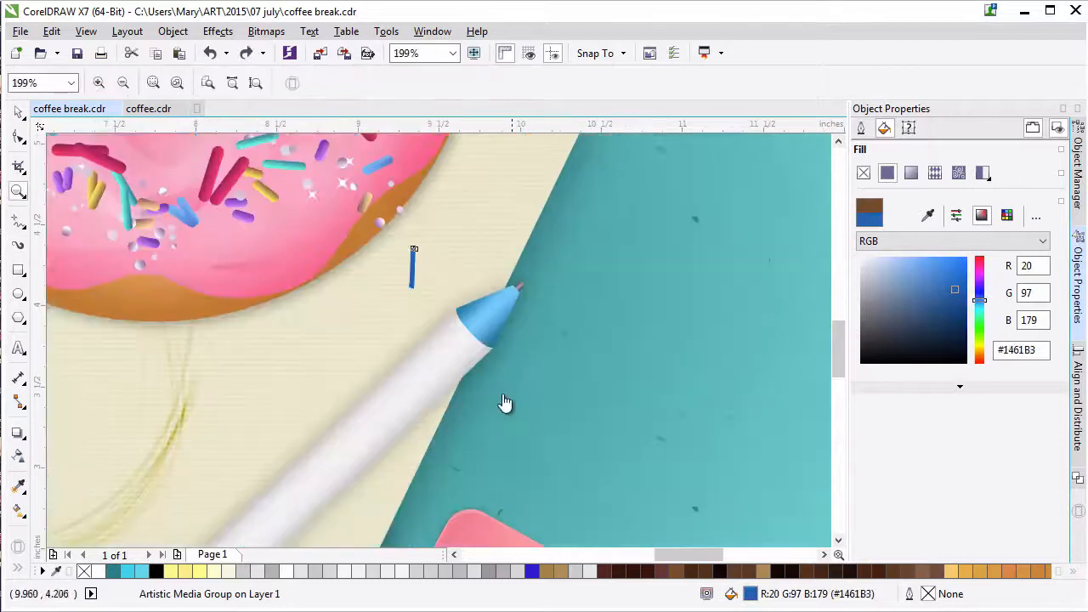
click(508, 266)
click(18, 112)
key(Delete)
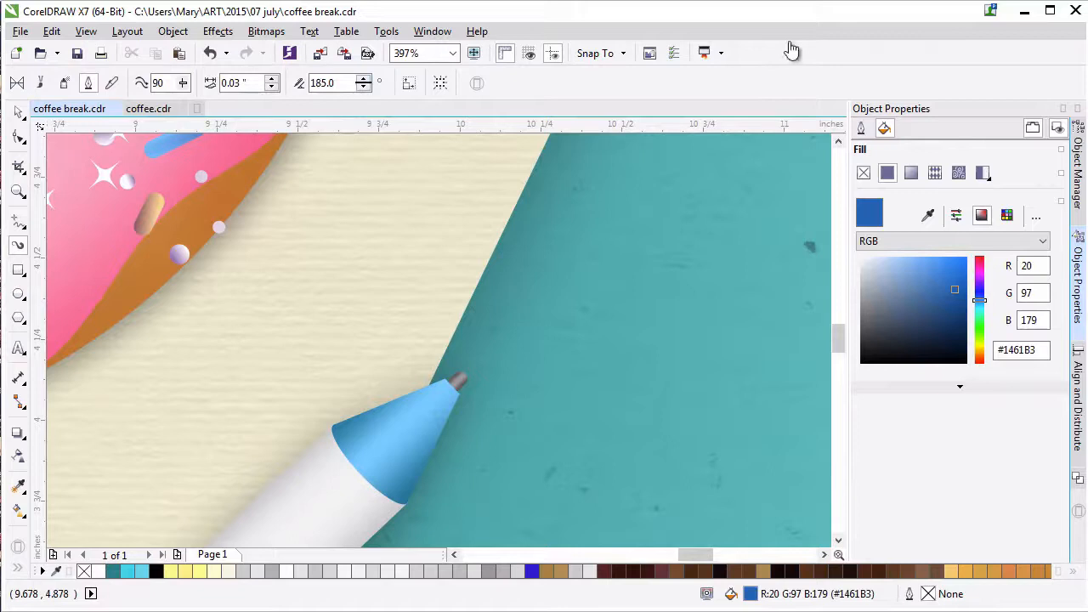
- Try blue strokes above the pen, undo them and set the Calligraphic nib angle to 315 degrees
drag(238, 370, 272, 244)
key(ctrl+z)
mouse_move(239, 332)
mouse_down()
mouse_move(254, 252)
mouse_move(253, 337)
mouse_up()
key(ctrl+shift+z)
key(ctrl+z)
key(ctrl+z)
text(315)
key(Return)
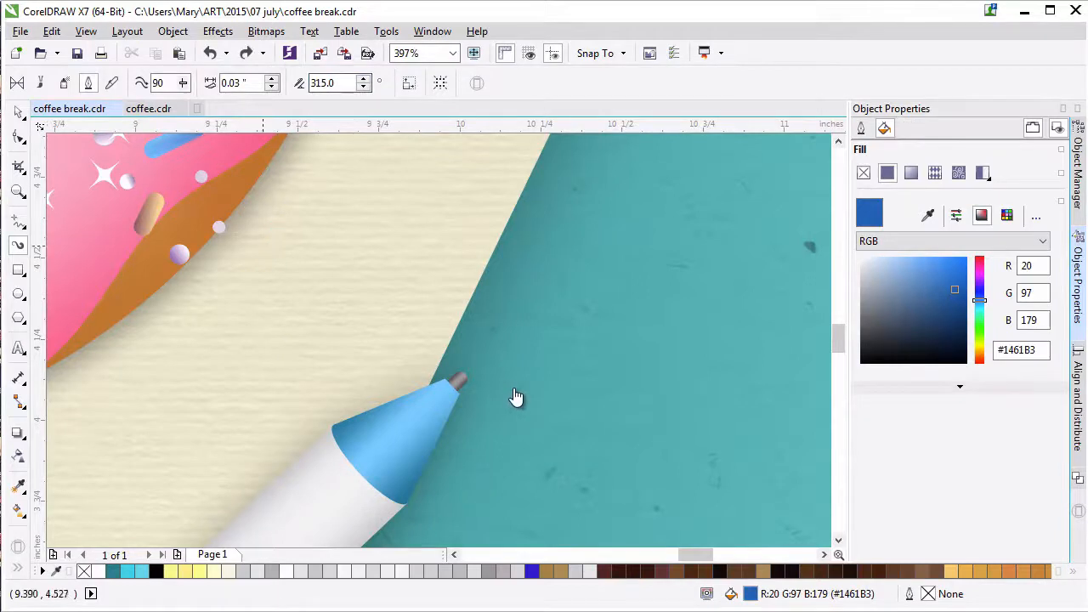
- Handwrite seven tally marks with XOXO below them on the napkin beside the pen tip, using blue calligraphic strokes
drag(262, 247, 241, 349)
key(ctrl+shift+z)
key(ctrl+shift+z)
key(ctrl+shift+z)
key(ctrl+shift+z)
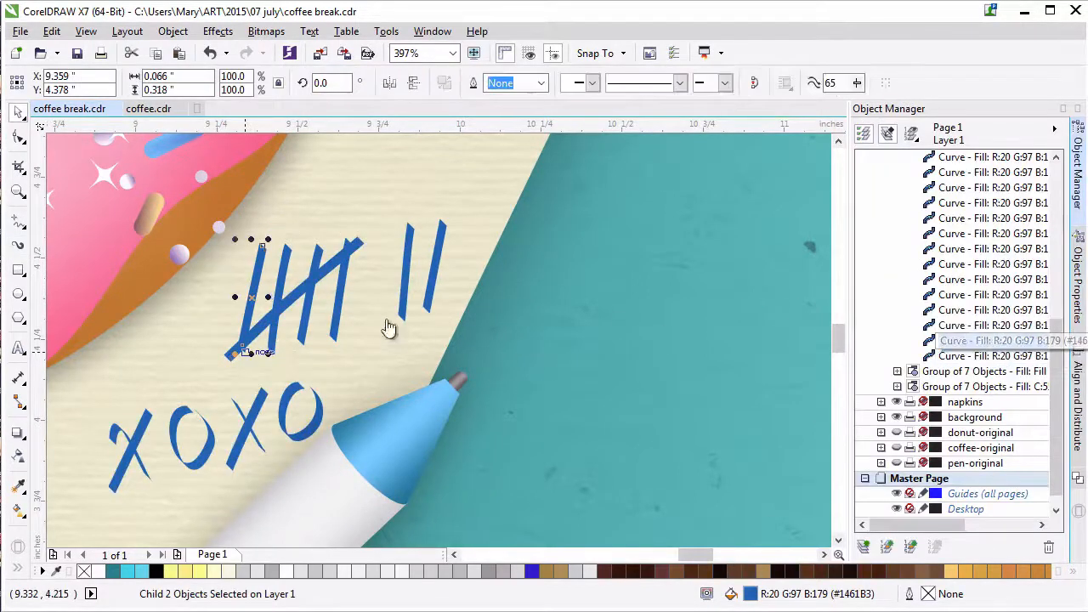
- Apply the Multiply merge mode to the grouped tally marks and XOXO lettering
ctrl+click(262, 255)
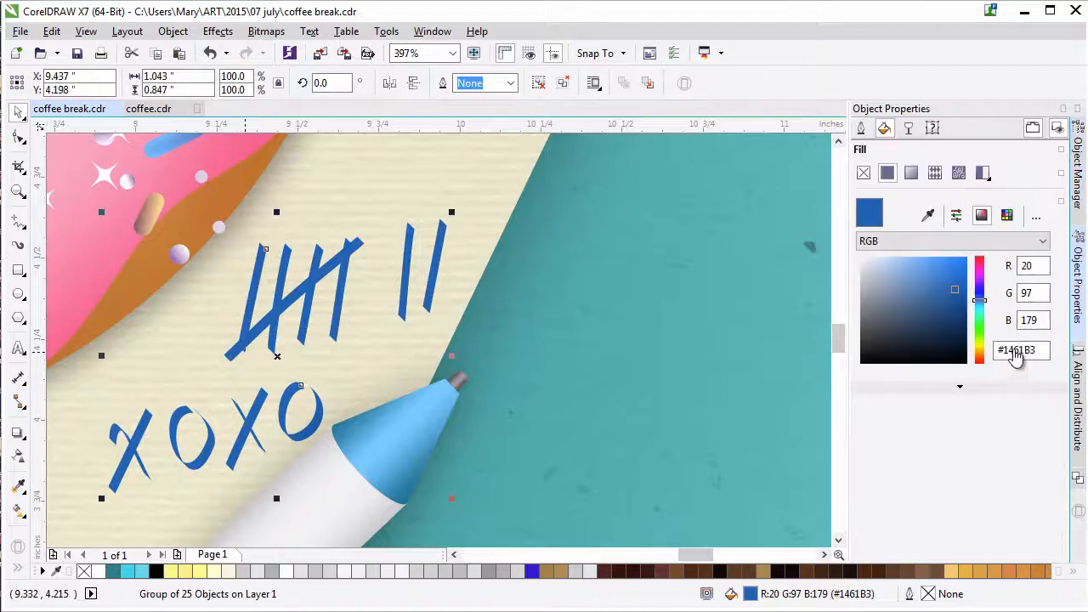
click(908, 127)
click(1012, 174)
click(969, 258)
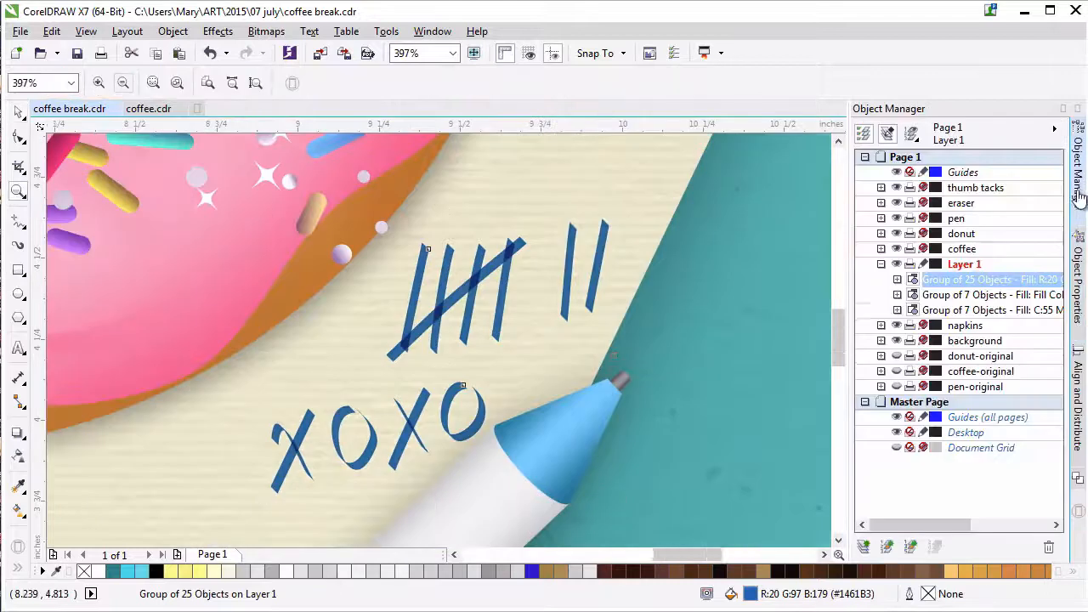
- Draw a signature-like scribble on the back napkin and try the first phone number digits below it, undoing the latest strokes
key(F3)
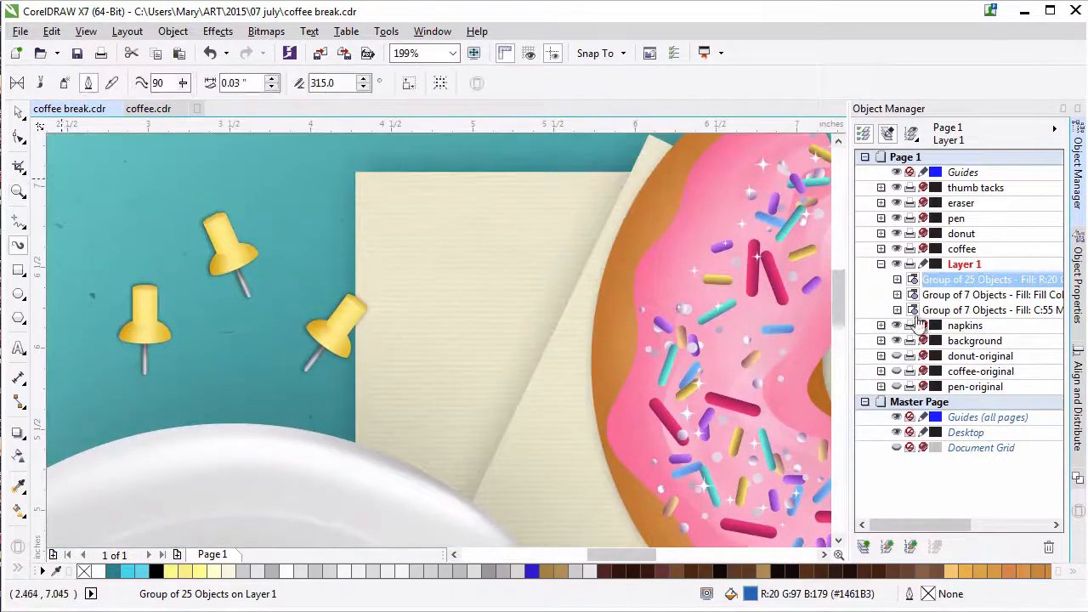
mouse_move(380, 231)
mouse_down()
mouse_move(409, 276)
mouse_move(488, 215)
mouse_up()
drag(414, 327, 398, 364)
drag(439, 316, 430, 349)
drag(463, 302, 409, 363)
key(ctrl+z)
key(ctrl+z)
key(ctrl+z)
- Write the phone number digits below the scribble so they run up to the donut's edge
mouse_move(461, 312)
mouse_down()
mouse_move(437, 329)
mouse_move(441, 350)
mouse_up()
mouse_move(487, 301)
mouse_down()
mouse_move(473, 339)
mouse_move(517, 299)
mouse_up()
drag(524, 276, 544, 287)
drag(538, 276, 552, 301)
key(ctrl+z)
key(ctrl+shift+z)
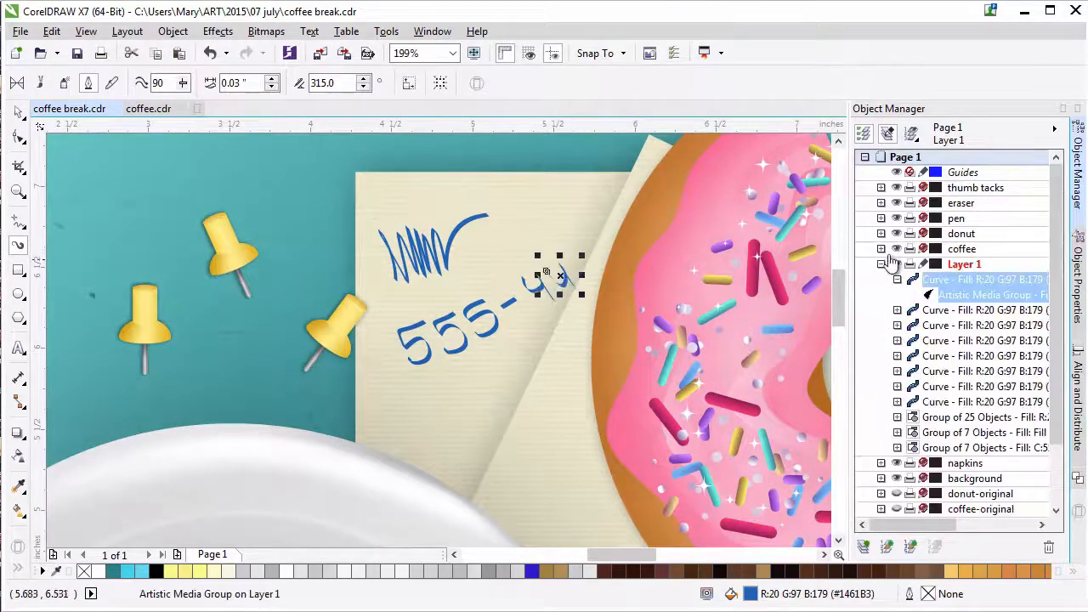
key(ctrl+z)
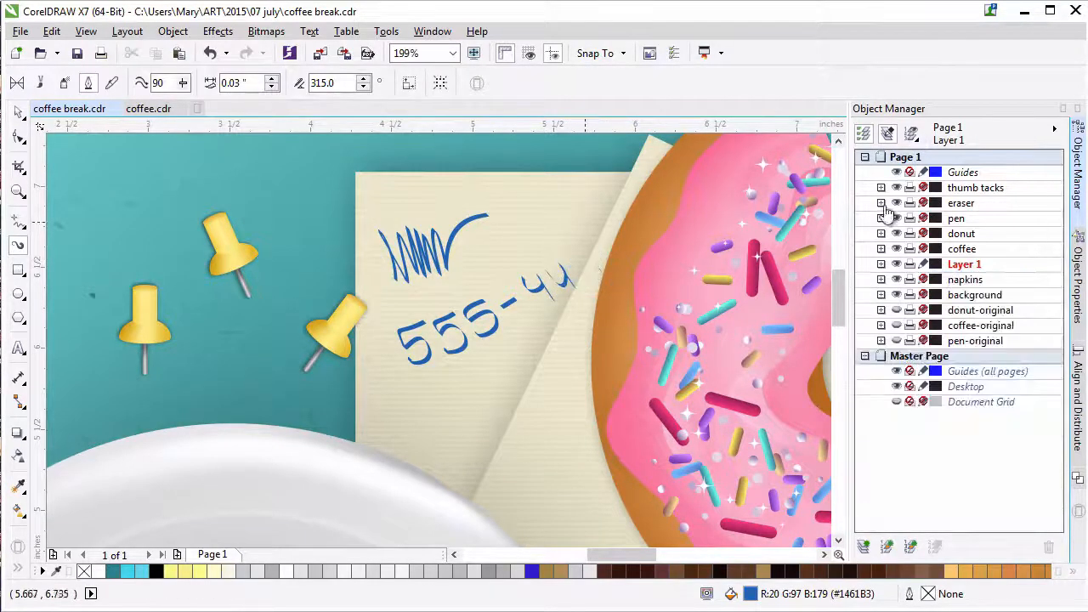
drag(568, 263, 589, 260)
- Select all the scribble and phone number strokes on Layer 1, break them apart and group them
click(897, 279)
shift+click(940, 402)
click(173, 31)
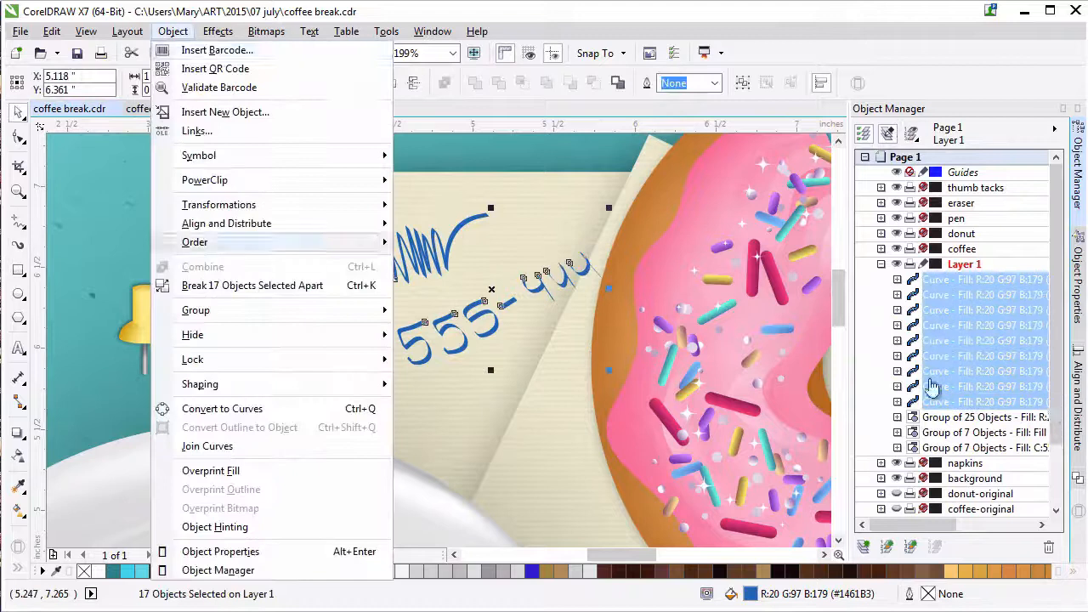
click(288, 285)
click(1077, 285)
key(ctrl+g)
- Apply the Multiply merge mode to the scribble and phone number group and ungroup the nested pair of objects inside it
click(908, 127)
click(952, 173)
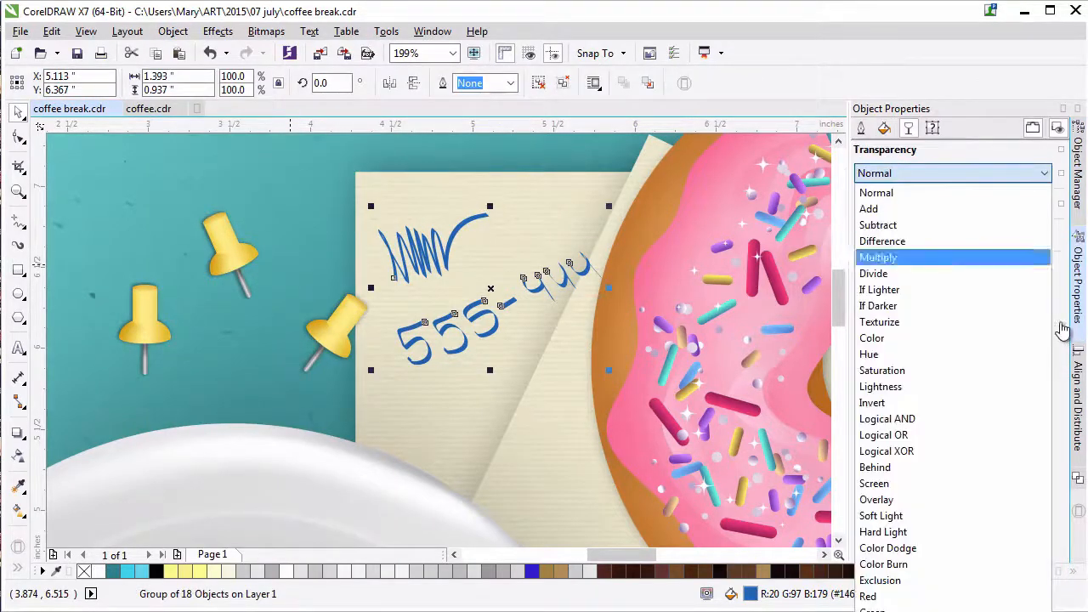
click(876, 255)
click(1078, 170)
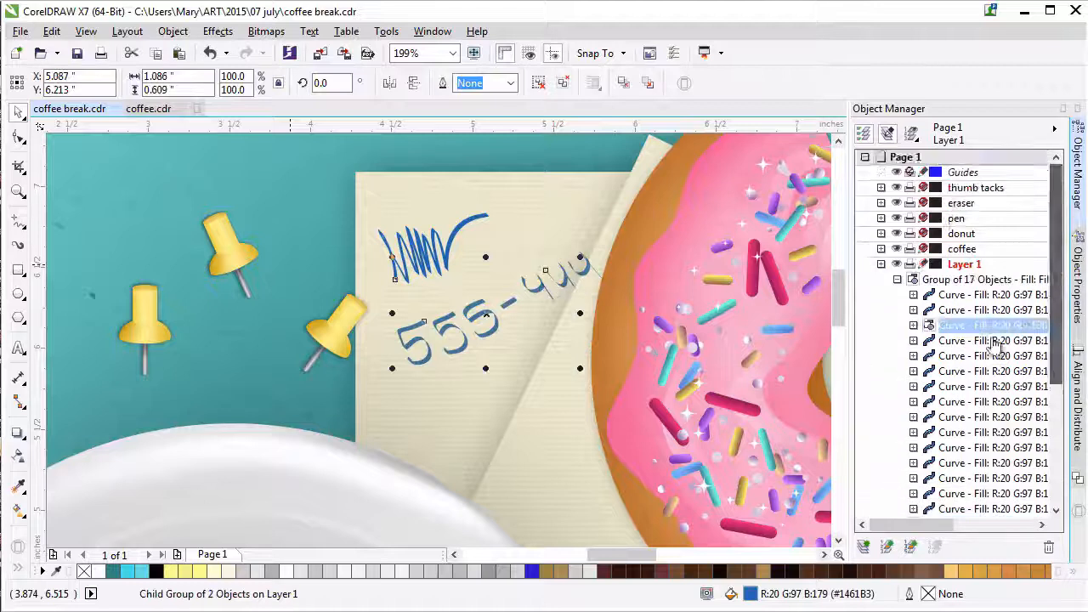
key(ctrl+z)
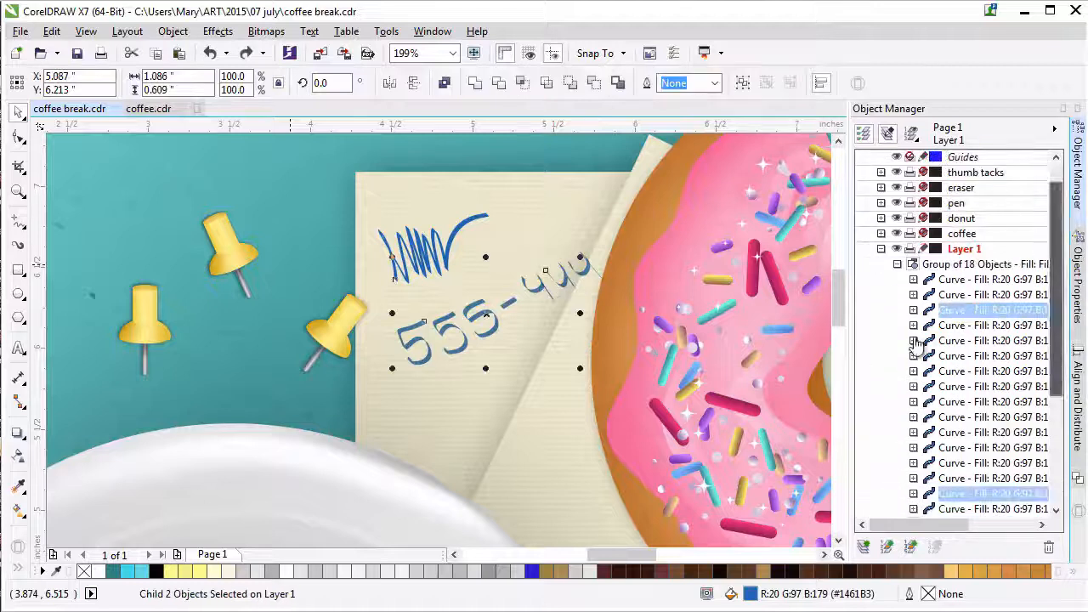
- Break the scribble's artistic media apart and give it a uniform transparency with the Multiply merge mode
scroll(914, 343, down, 5)
click(914, 326)
click(954, 341)
click(173, 31)
click(246, 284)
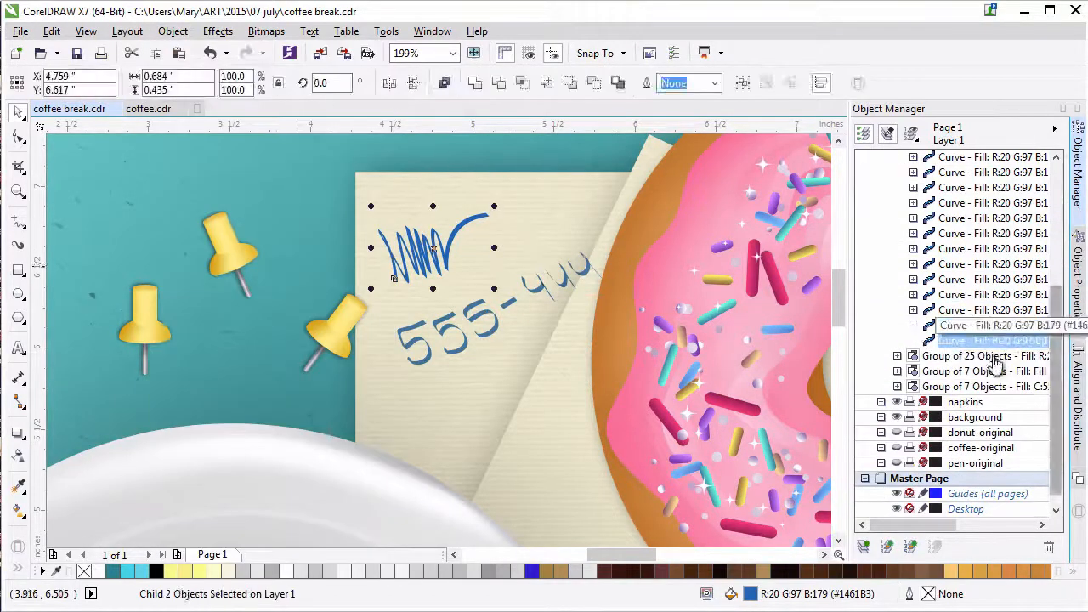
click(1078, 281)
click(887, 204)
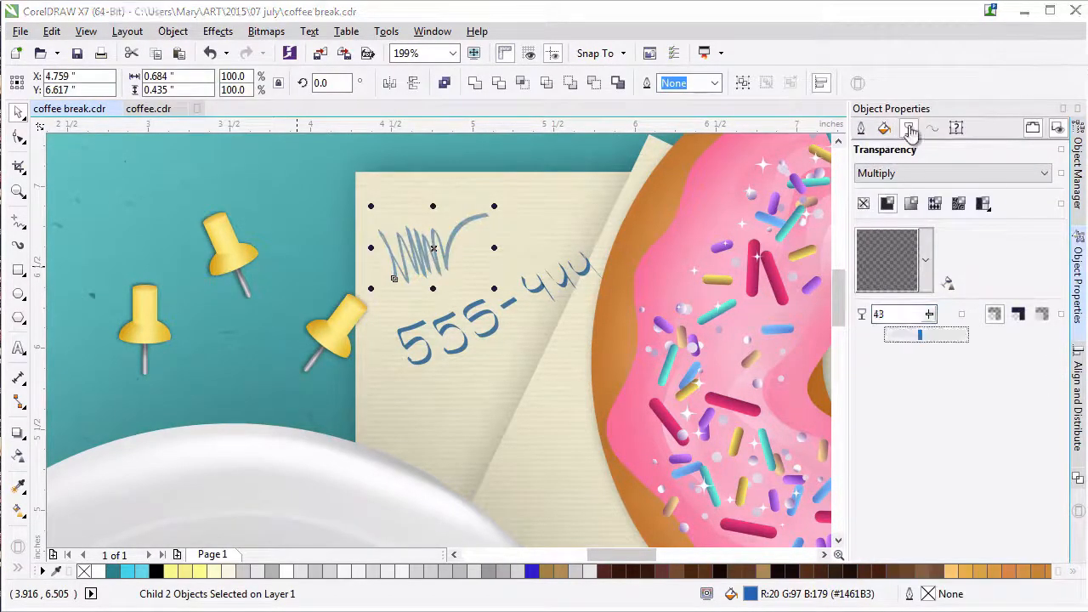
- Unlock the napkins layer, ungroup its group of four objects and select the scribble and phone number group on Layer 1
click(1078, 173)
click(882, 265)
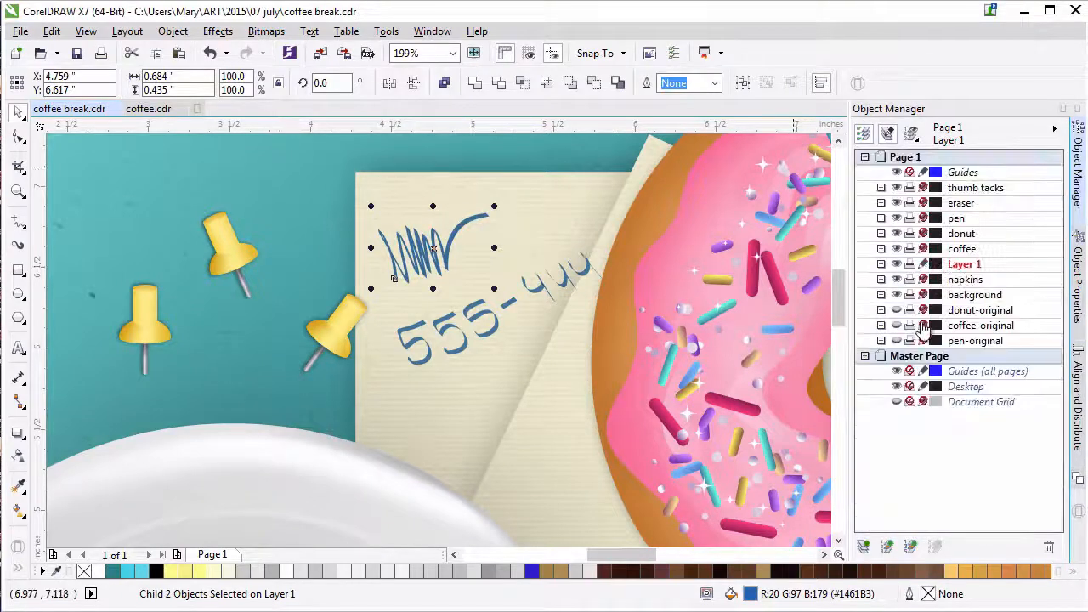
click(525, 160)
click(881, 279)
click(898, 295)
right_click(952, 295)
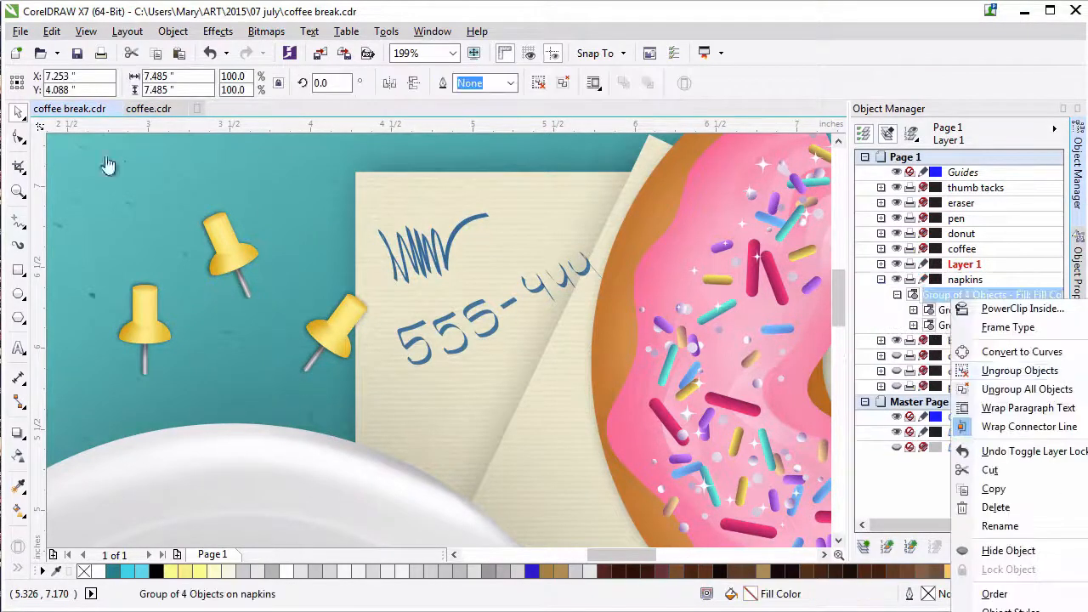
click(969, 369)
click(352, 184)
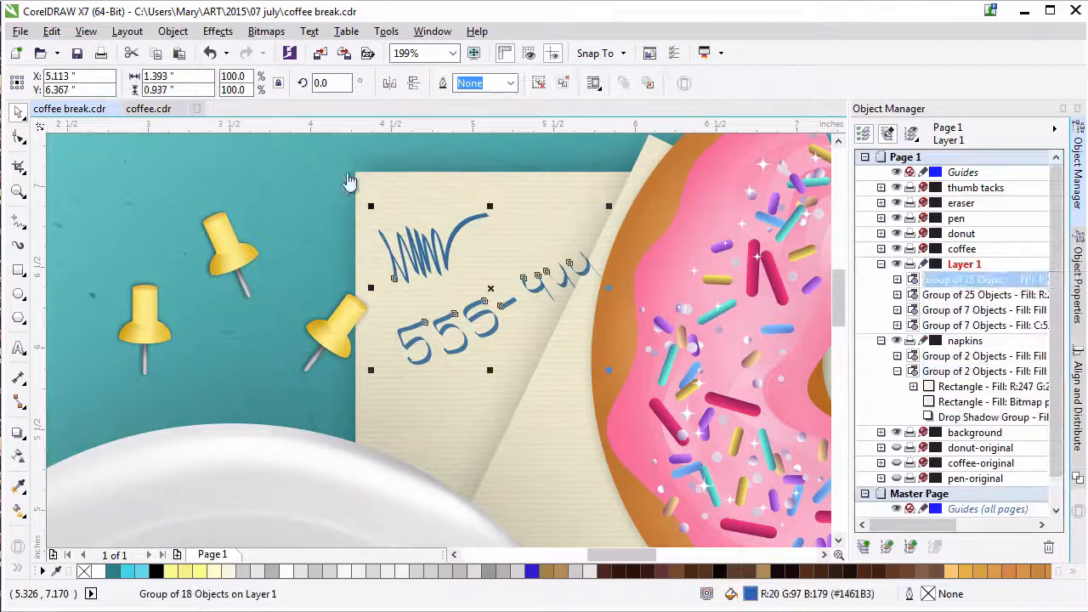